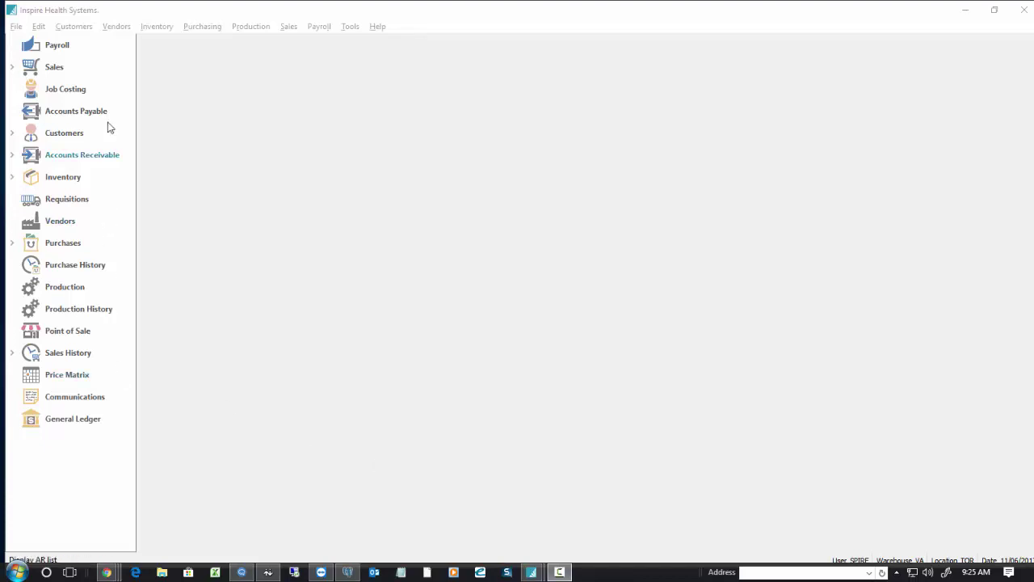
Open Edit > User Settings to show the Users list with its four existing accounts.
click(38, 26)
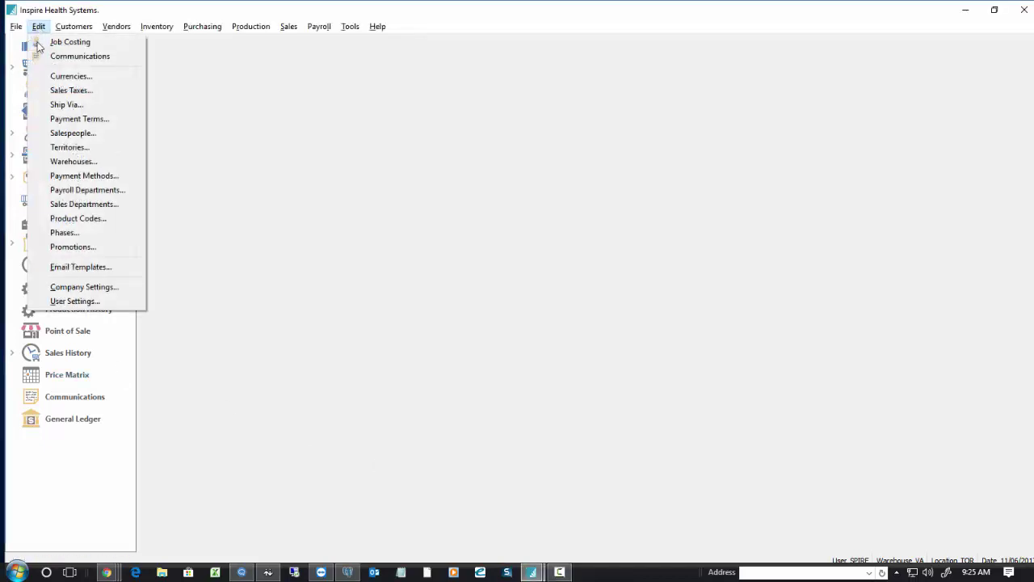
click(75, 300)
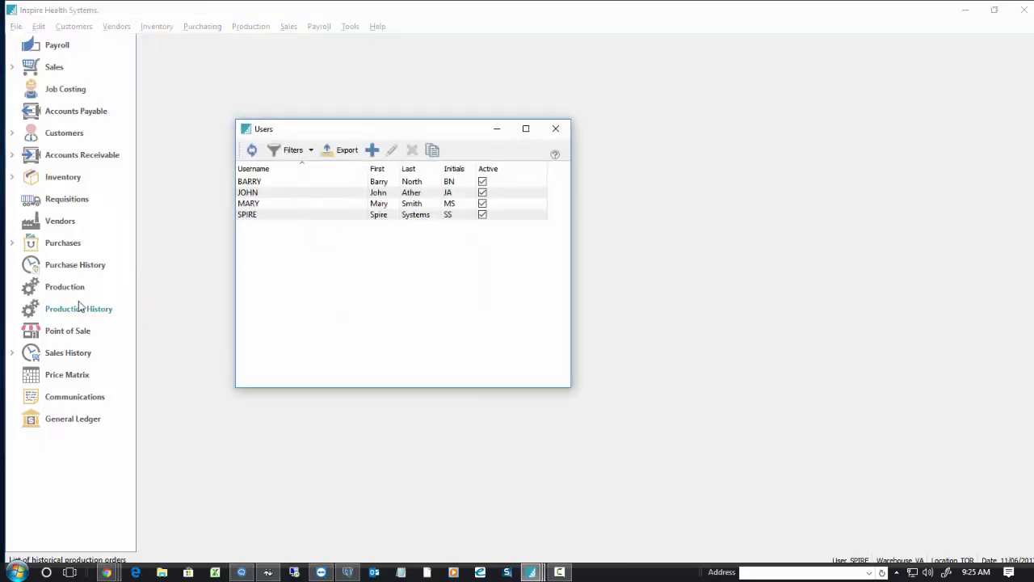
Add a new user and enter its username and first name.
click(373, 150)
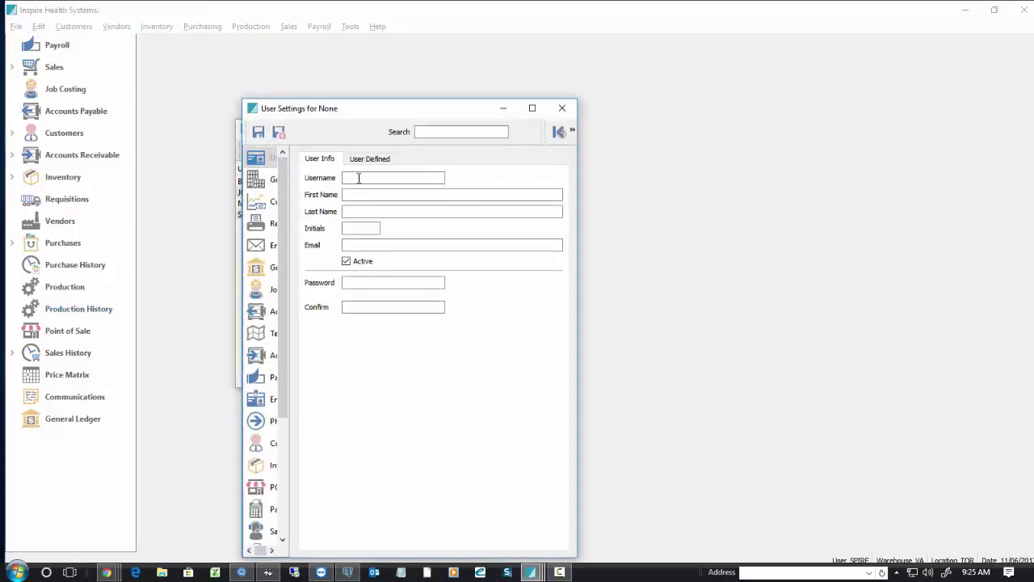
click(358, 178)
drag(406, 111, 565, 154)
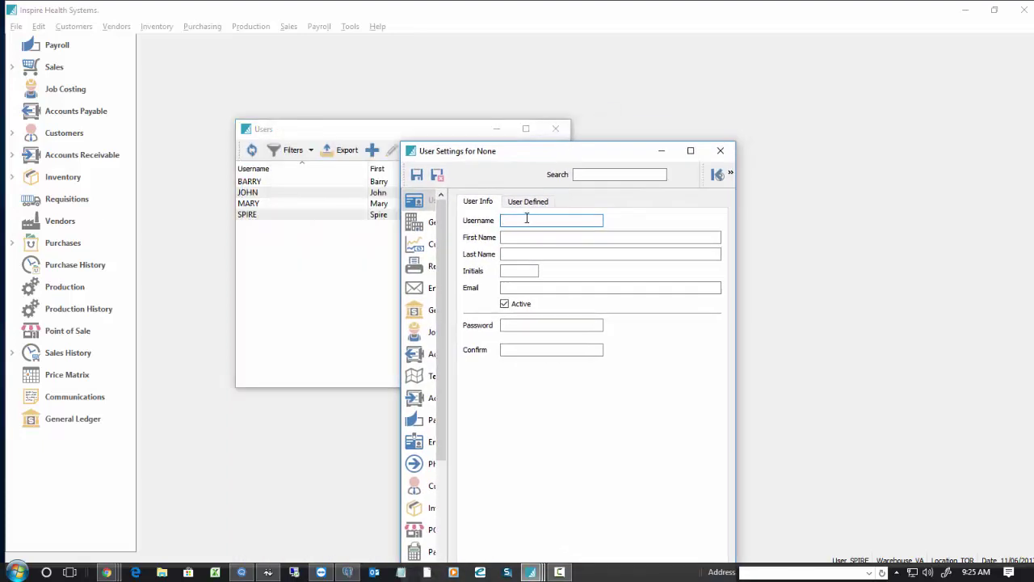
text(DAVID)
key(Tab)
text(David)
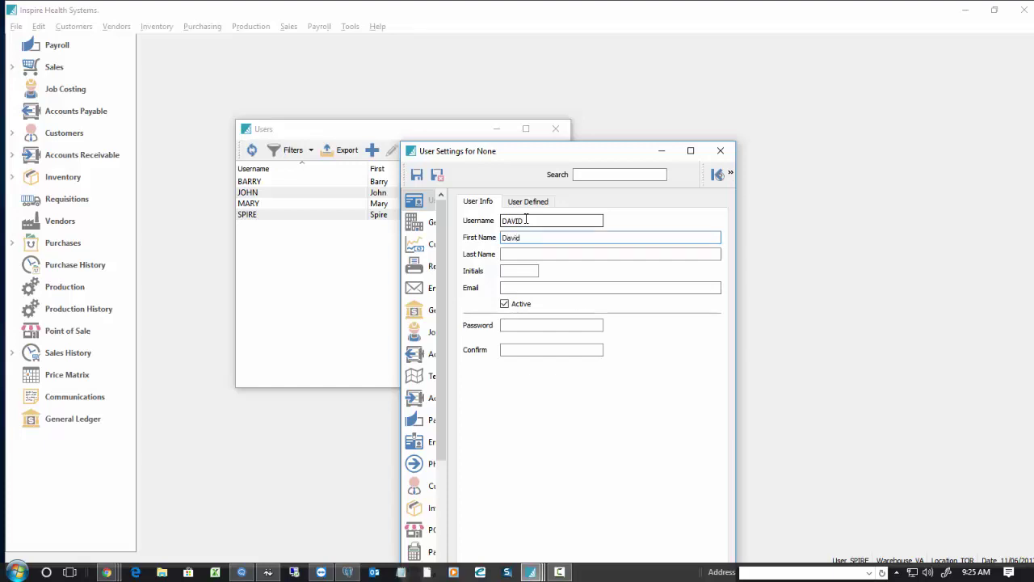
key(Tab)
Enter the new user's last name and initials.
key(BackSpace)
key(BackSpace)
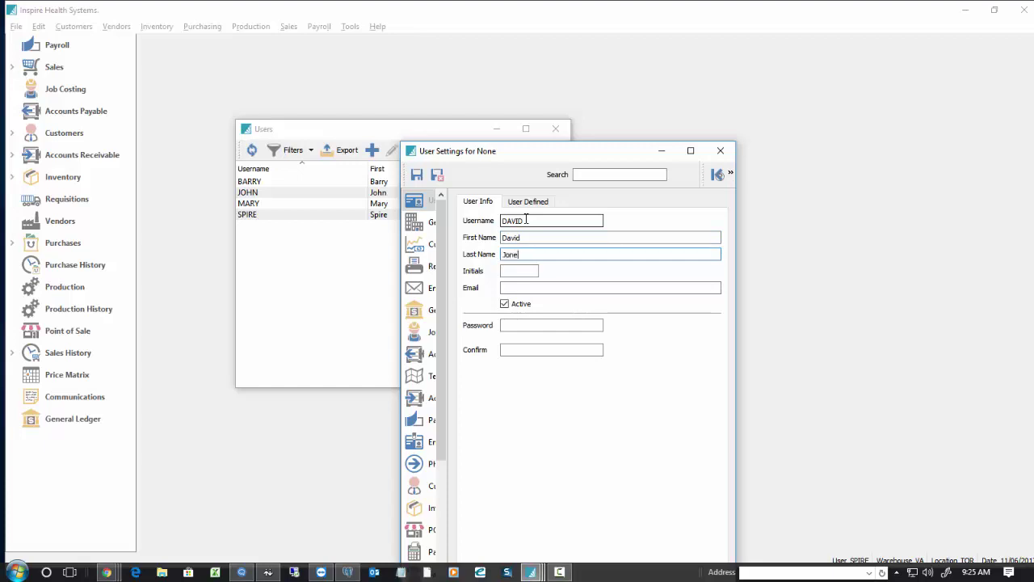
key(Tab)
key(Tab)
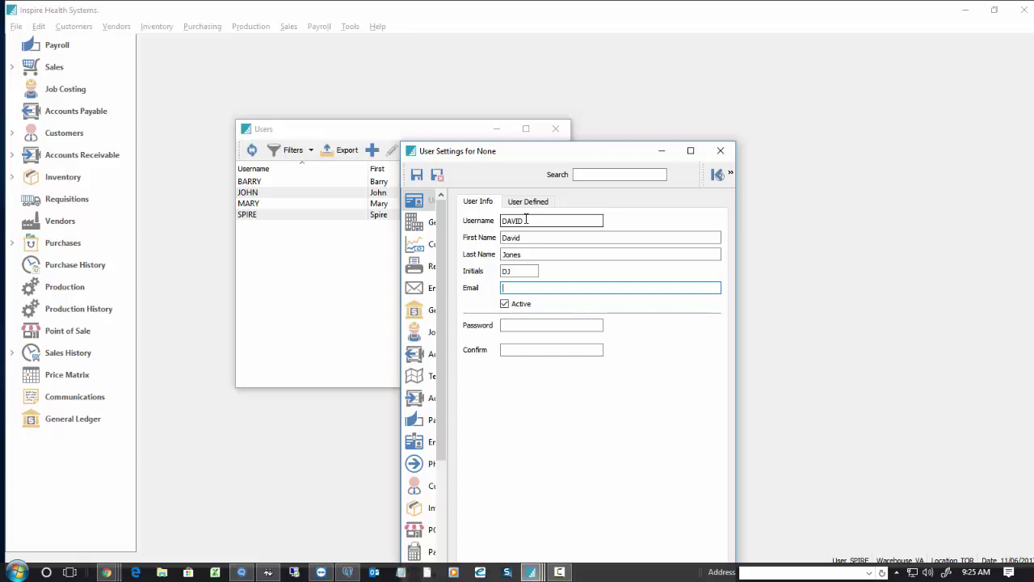
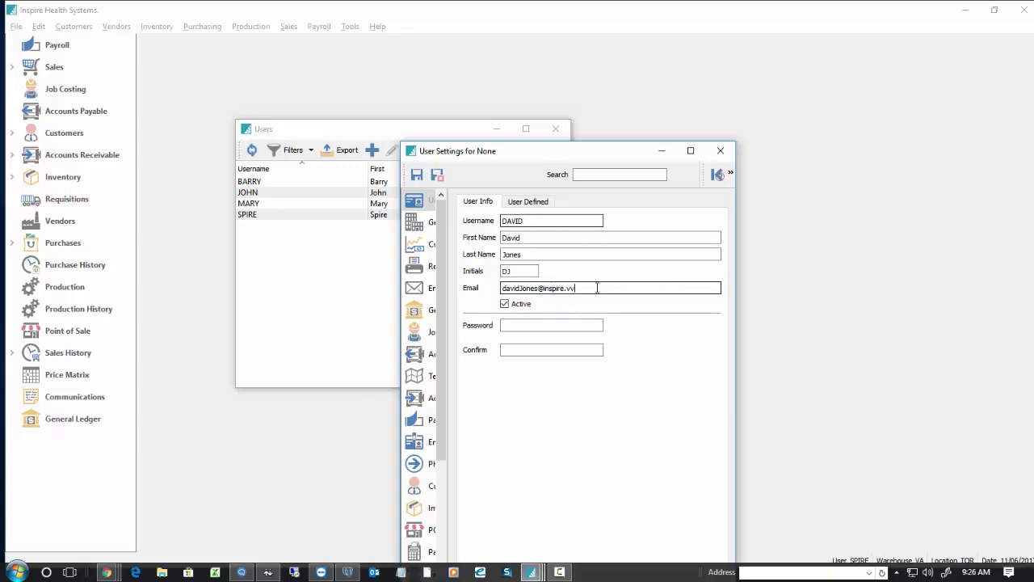
Set the new user's password with a matching confirmation, then save and close the form.
click(531, 322)
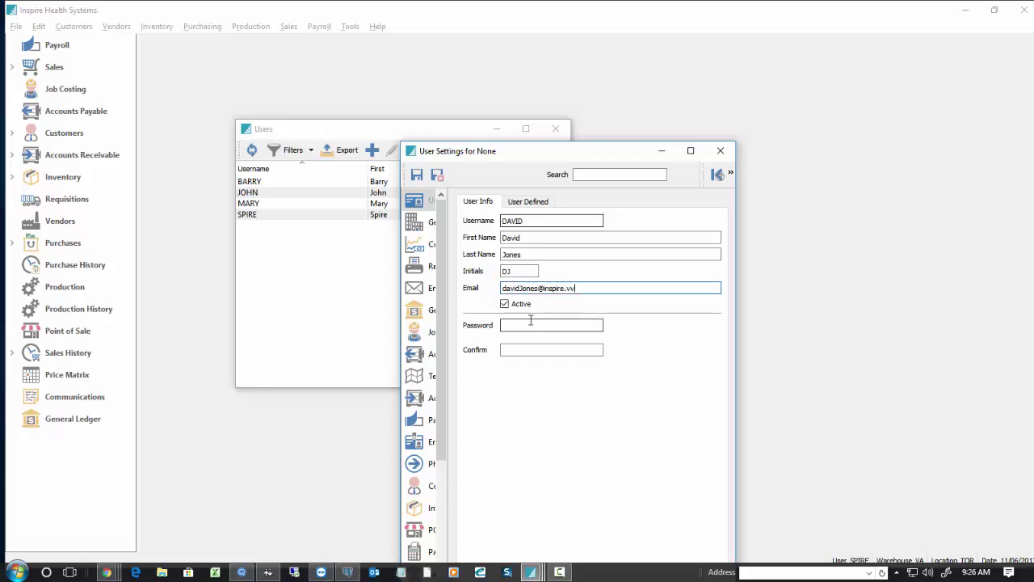
text(ab)
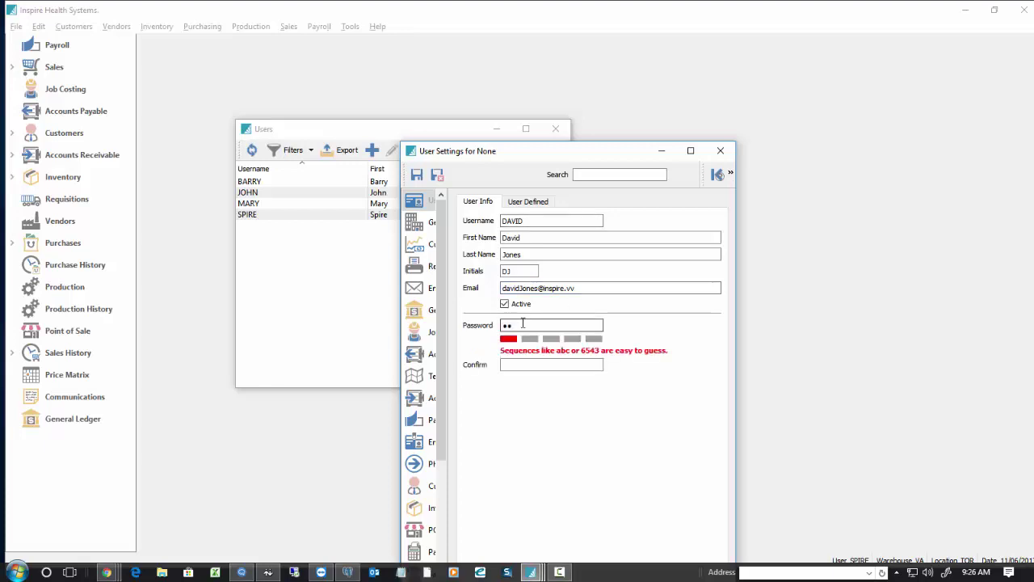
text(345)
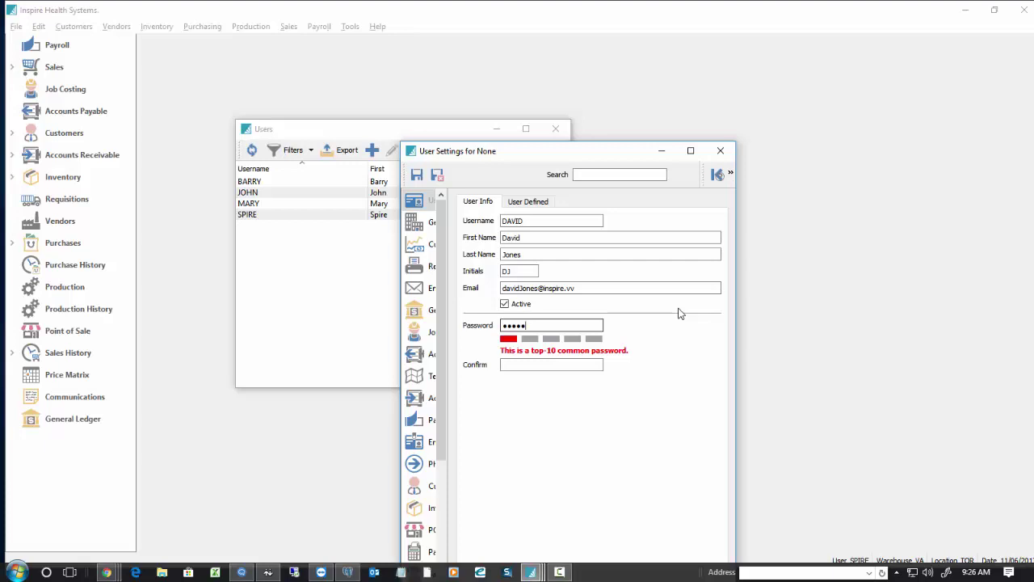
text(67)
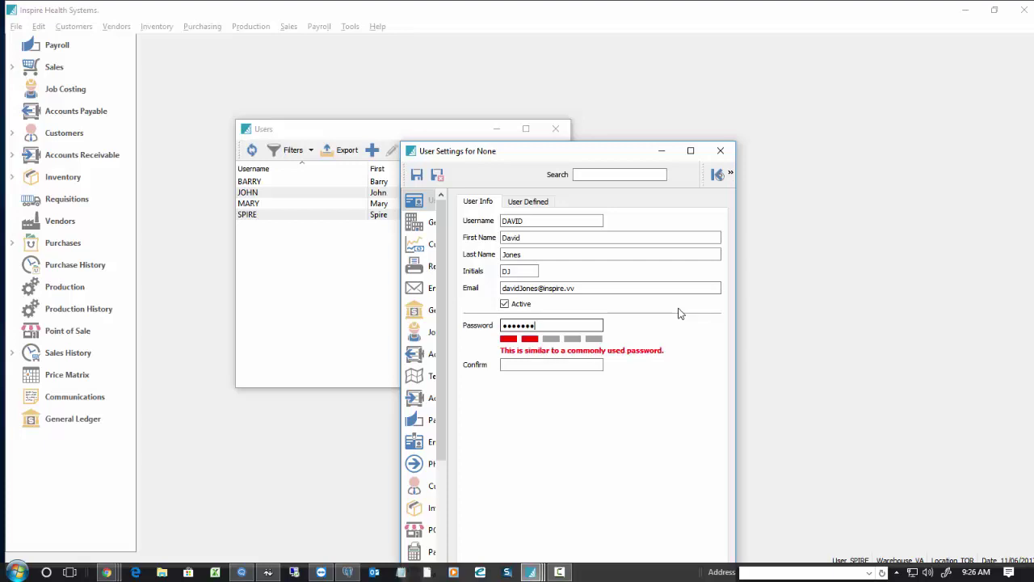
text(890)
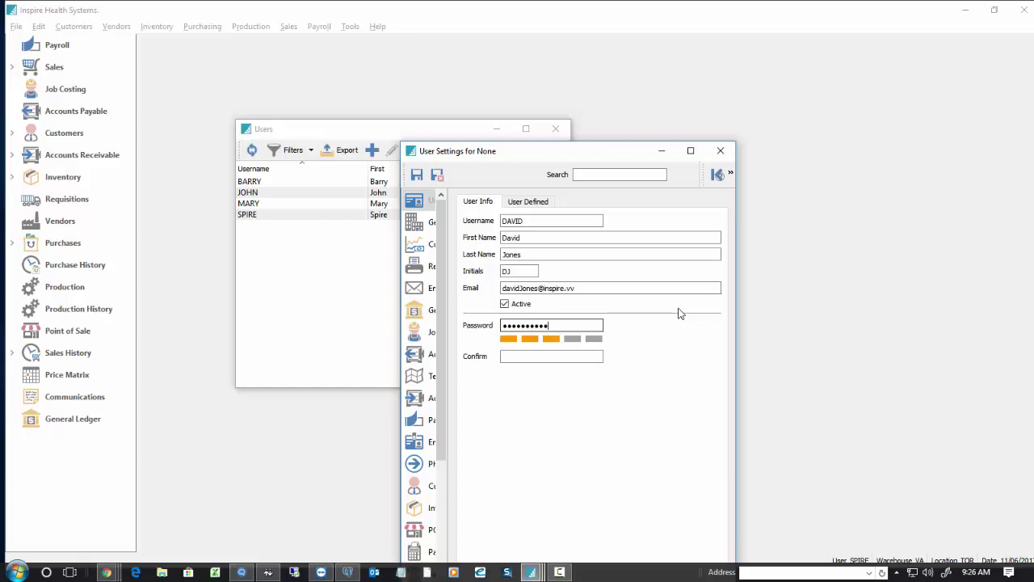
text(abc)
drag(584, 323, 473, 330)
text(1234)
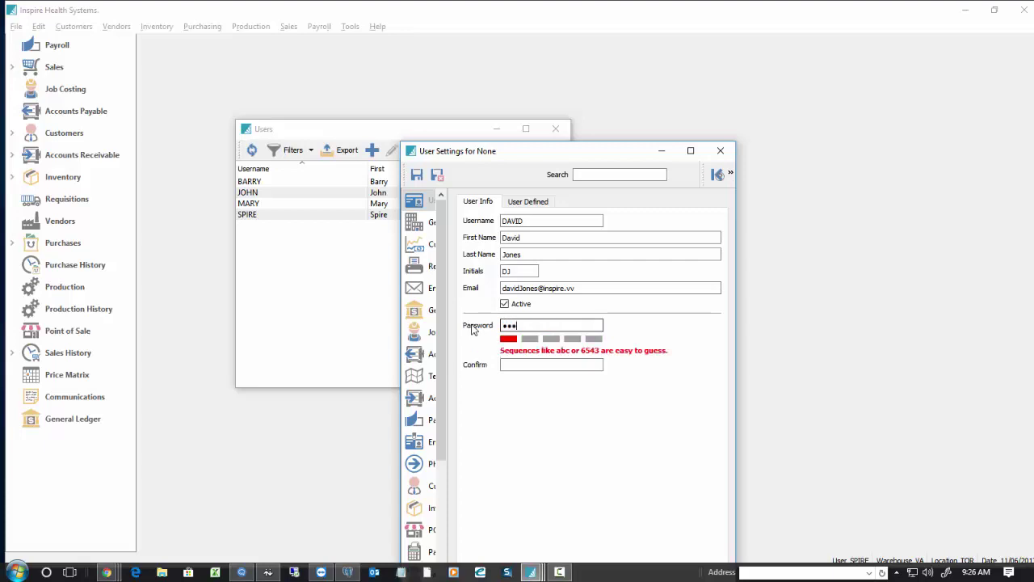
text(5)
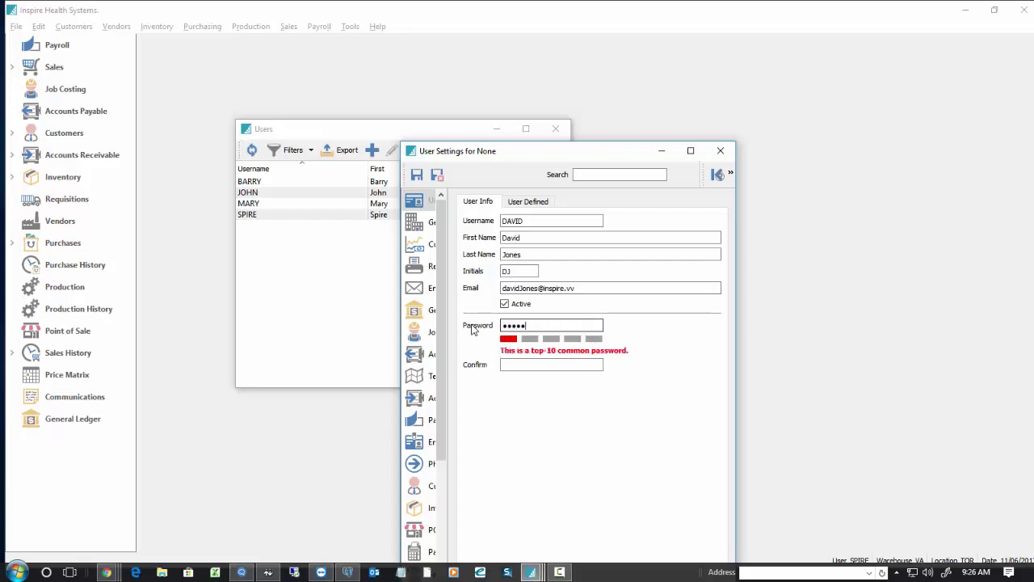
click(520, 364)
text(123412345)
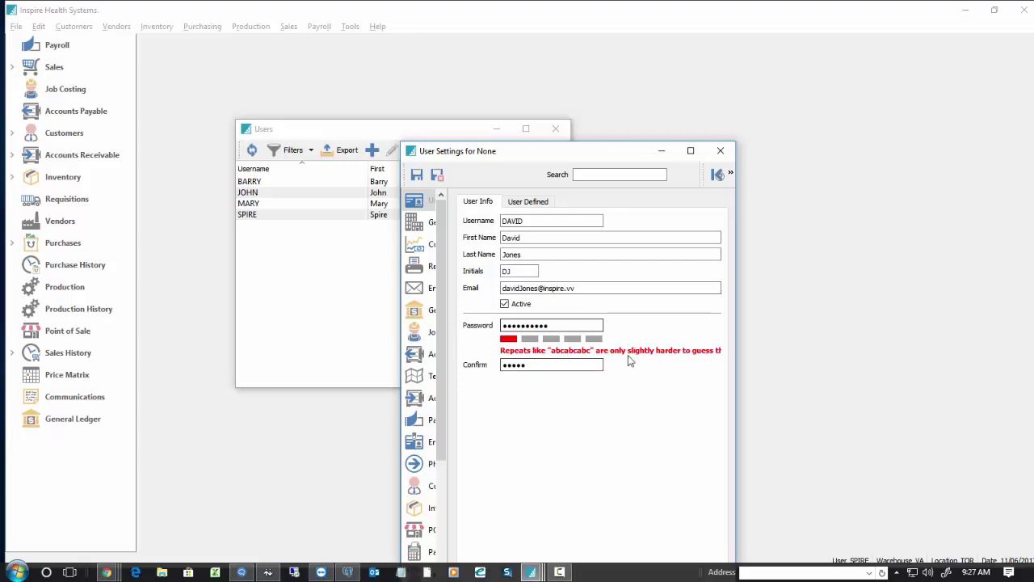
click(567, 324)
double_click(567, 324)
text(12345)
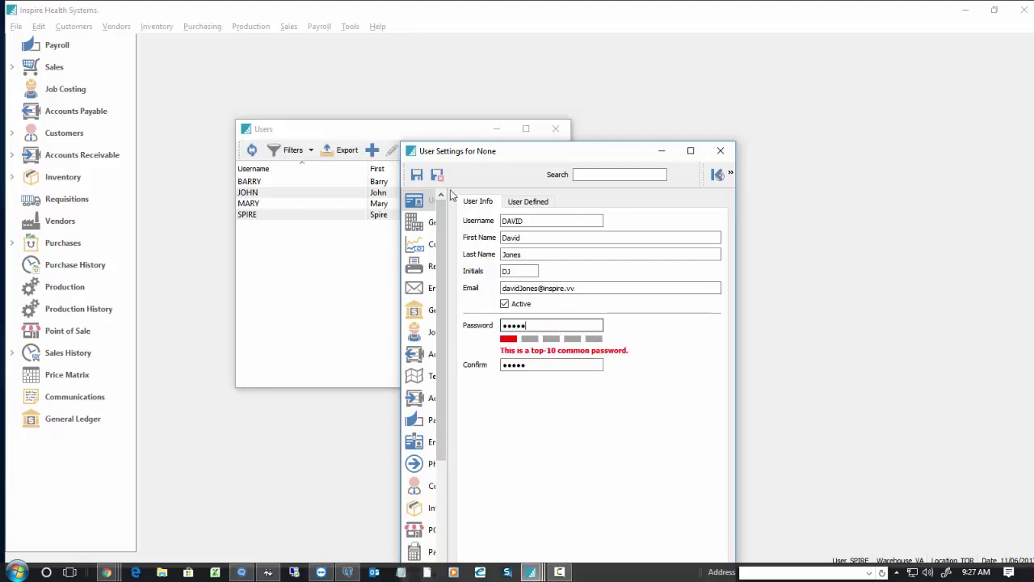
click(437, 175)
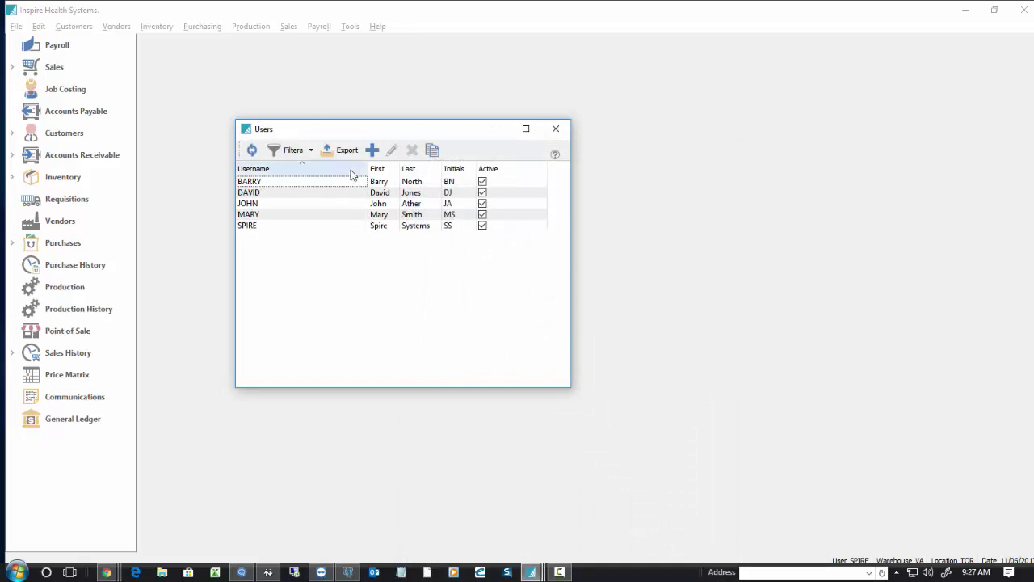
Add a second user and enter its username, first name, last name and initials.
click(373, 151)
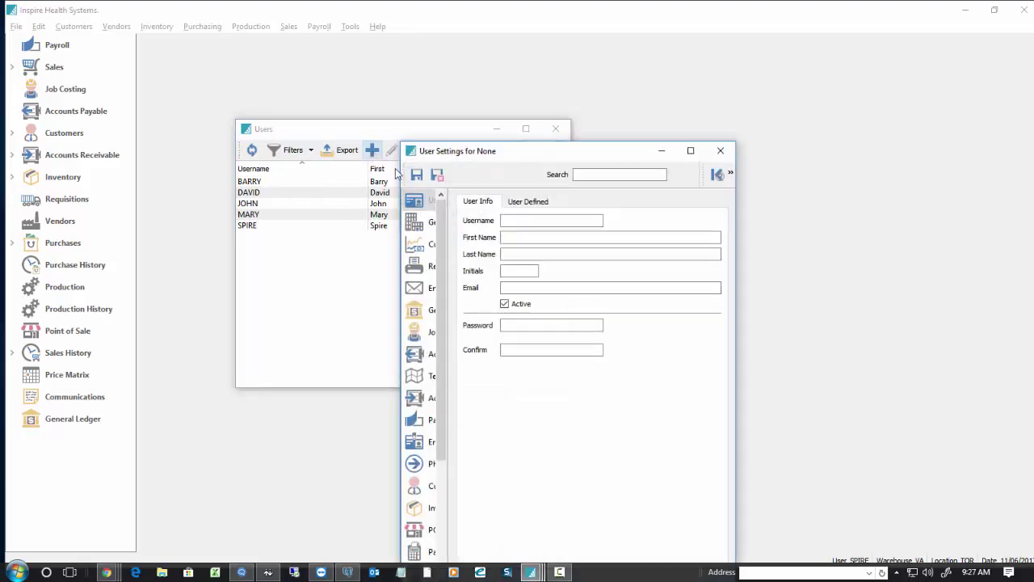
click(521, 219)
text(AL)
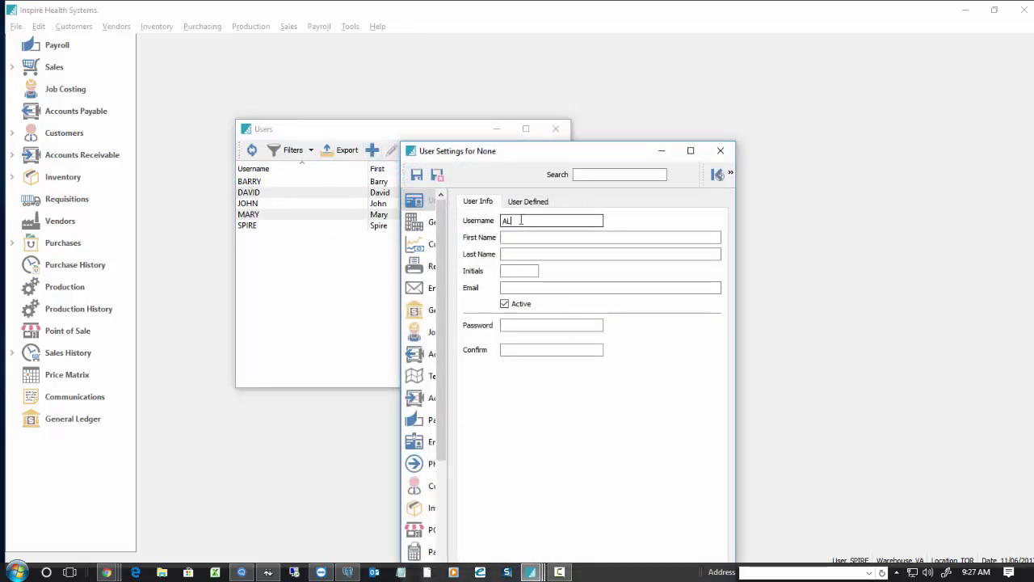
key(Tab)
text(R)
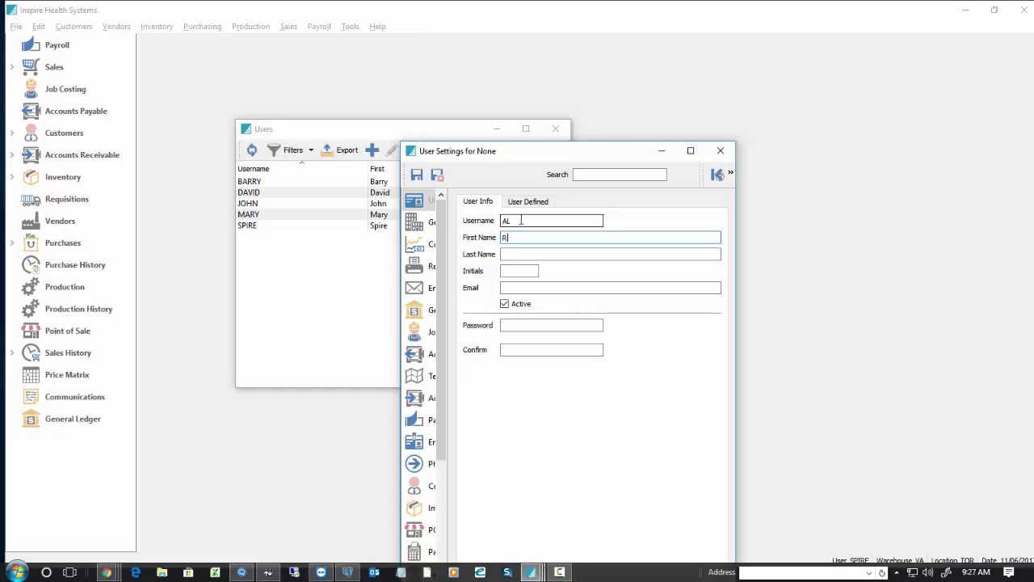
text(om)
double_click(525, 240)
key(Tab)
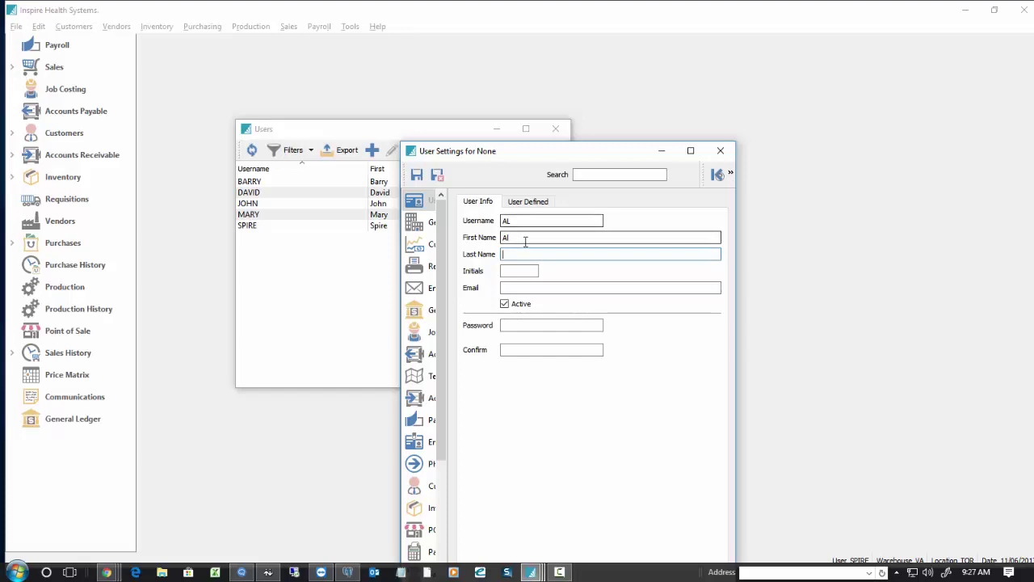
key(Tab)
Enter the second user's e-mail address, plus a password and matching confirmation.
key(Tab)
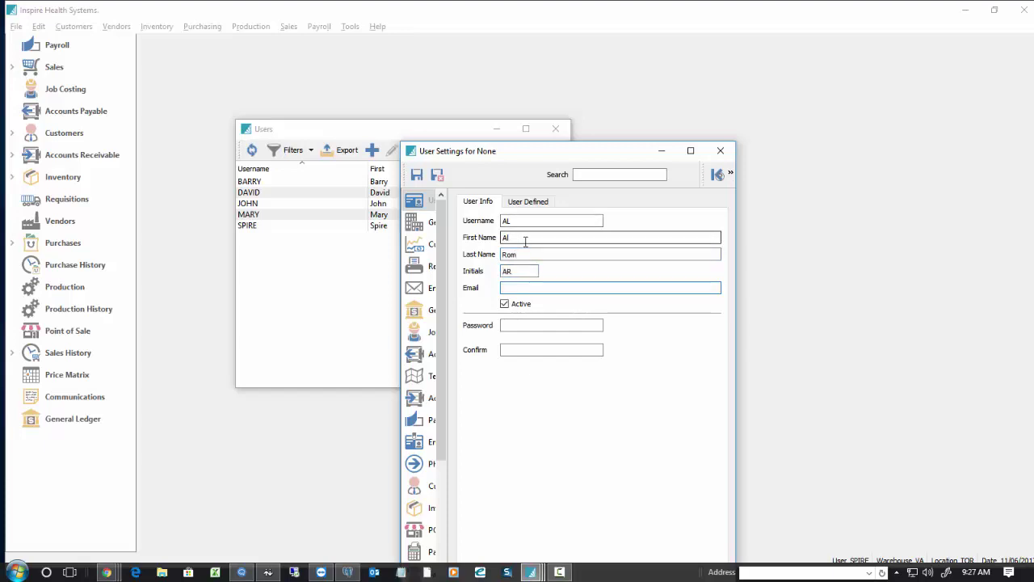
key(Tab)
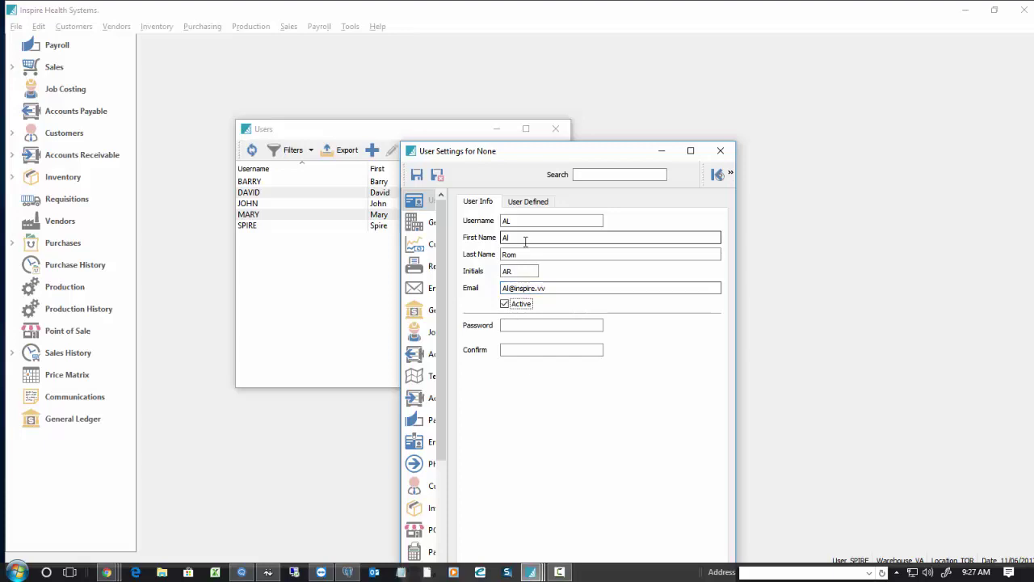
key(Tab)
text(12345)
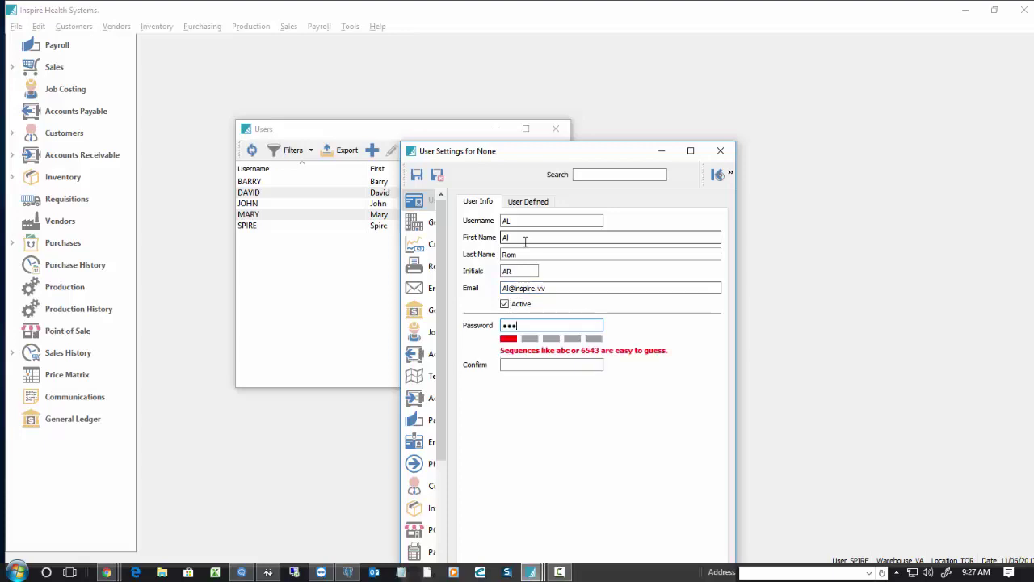
key(Tab)
text(12345)
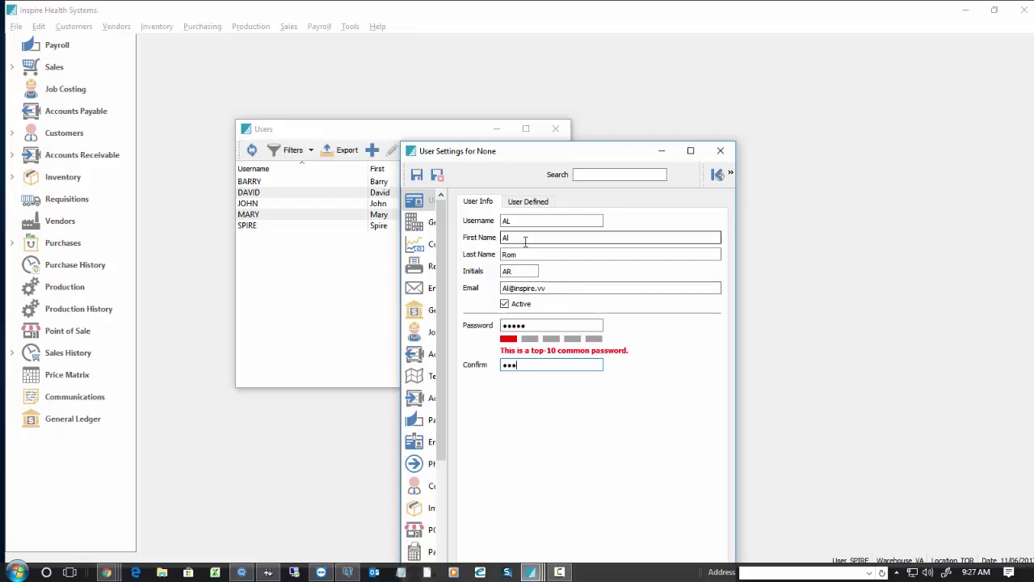
Save the second user and dismiss the licence error that 6 active users exceeds 5.
click(437, 174)
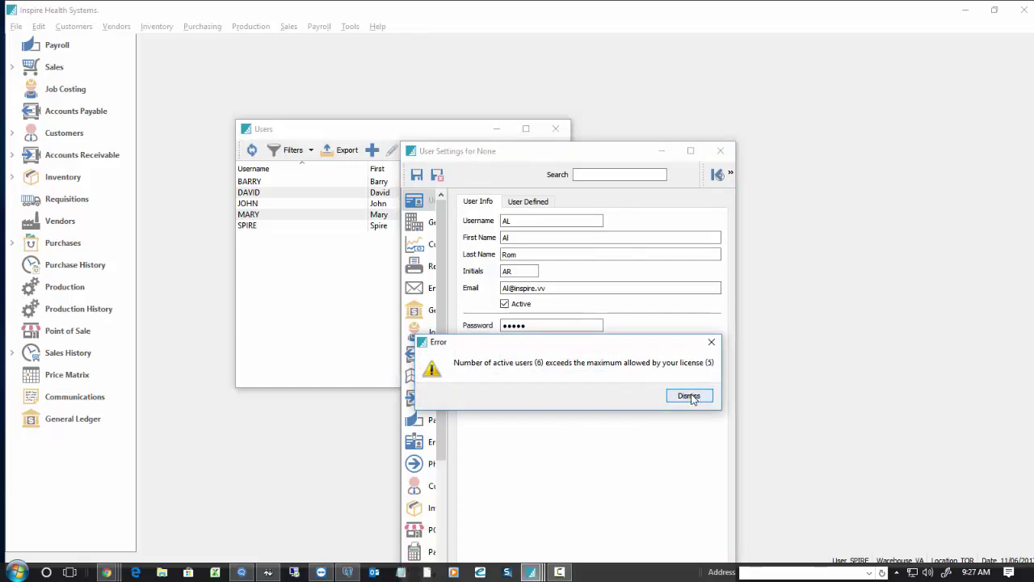
click(689, 395)
drag(608, 153, 805, 71)
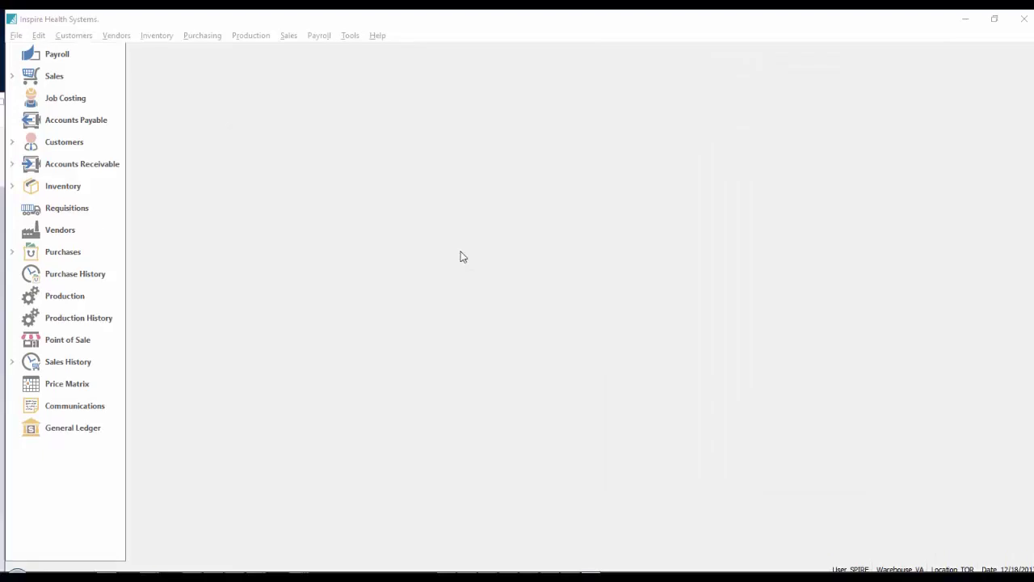
Reopen the Users list and open the settings of the inactive fourth-row user.
click(39, 37)
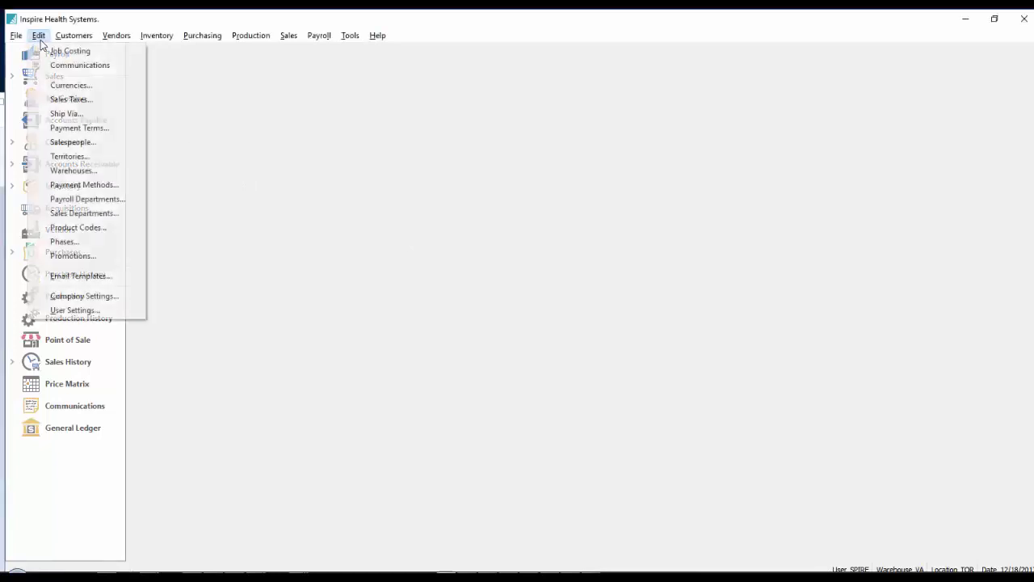
click(90, 310)
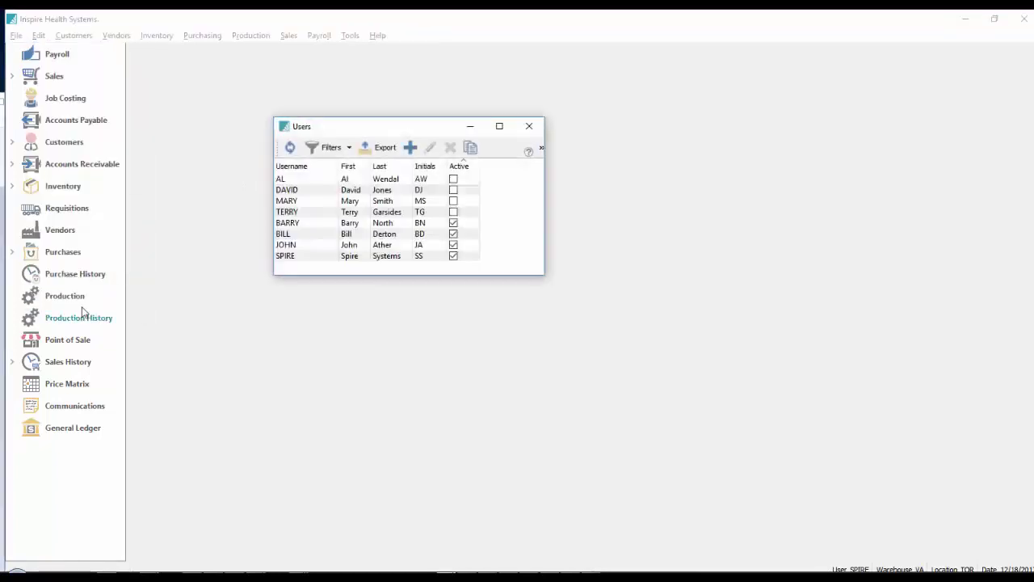
double_click(311, 211)
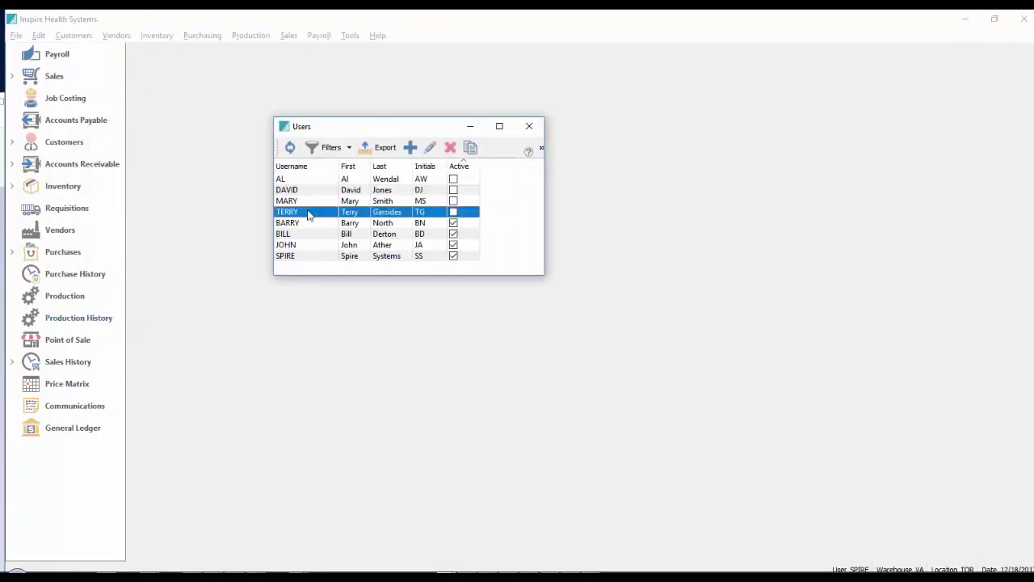
Enable Manage Active Users under General, leaving Edit User Settings and Edit Company Settings off.
click(52, 93)
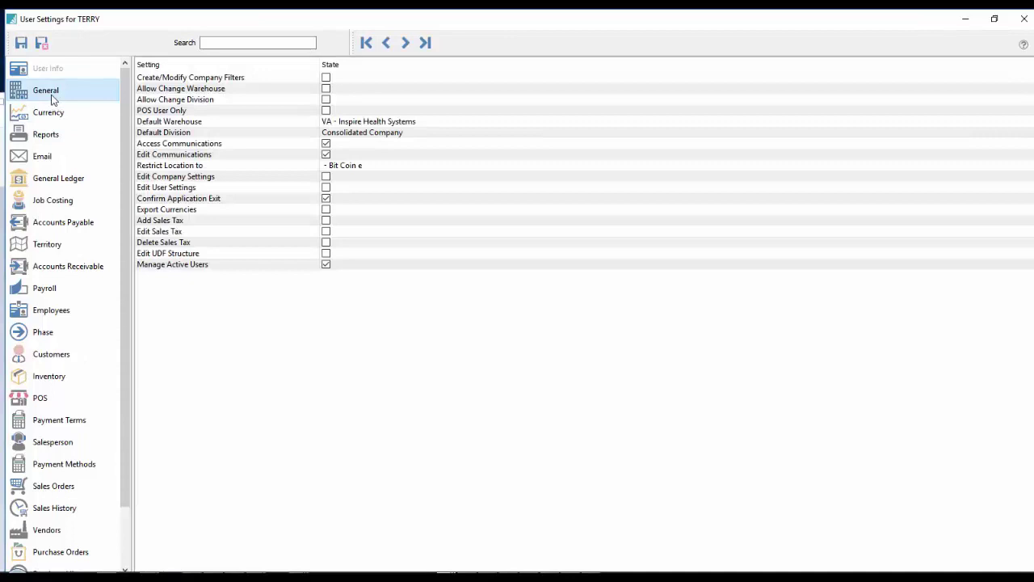
click(194, 267)
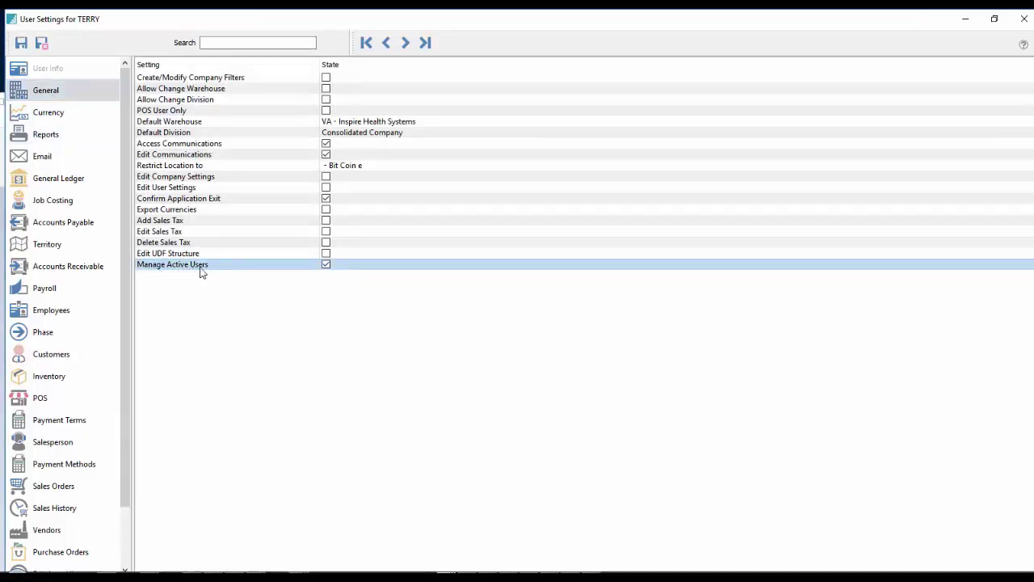
click(326, 265)
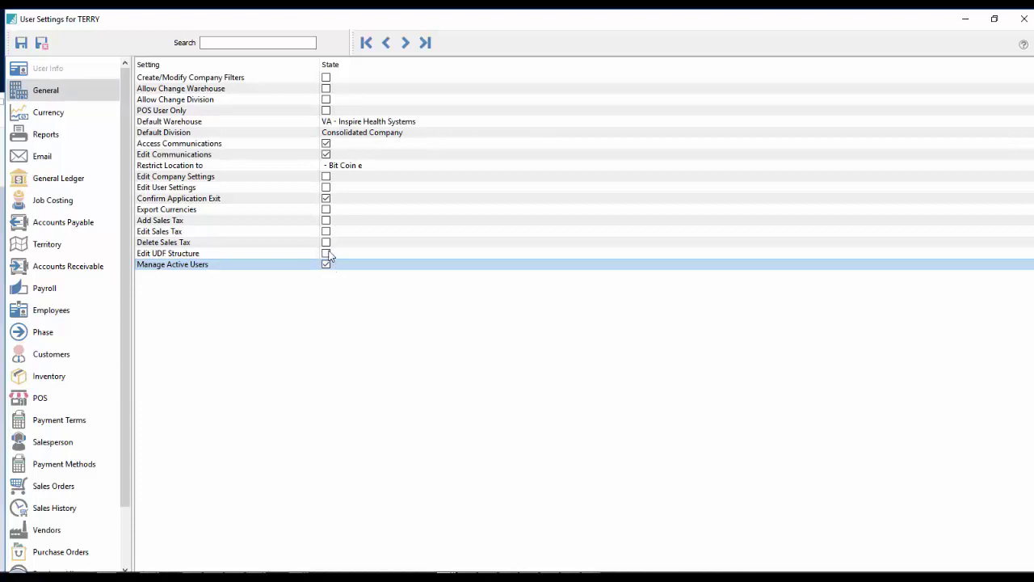
click(195, 176)
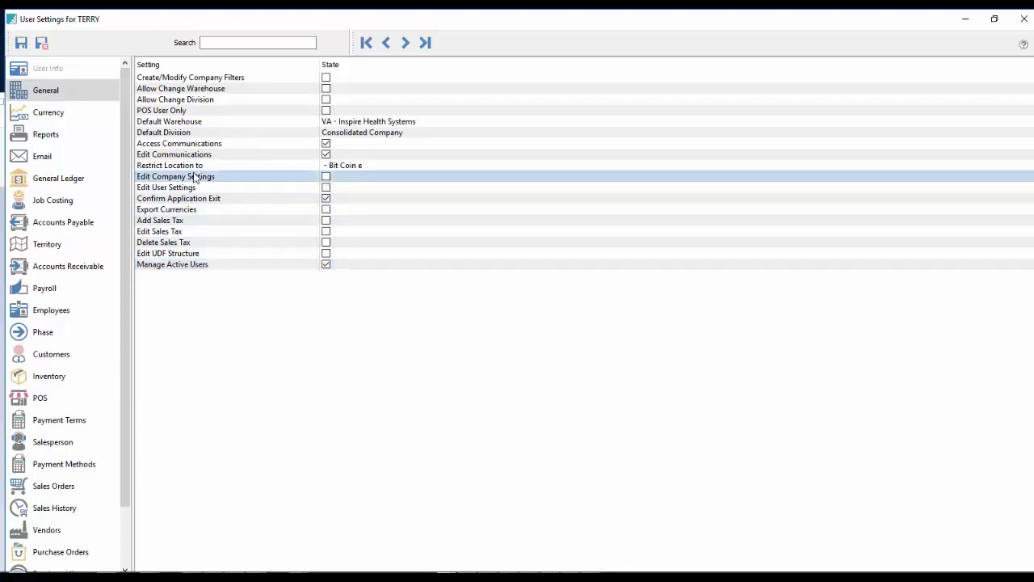
click(193, 186)
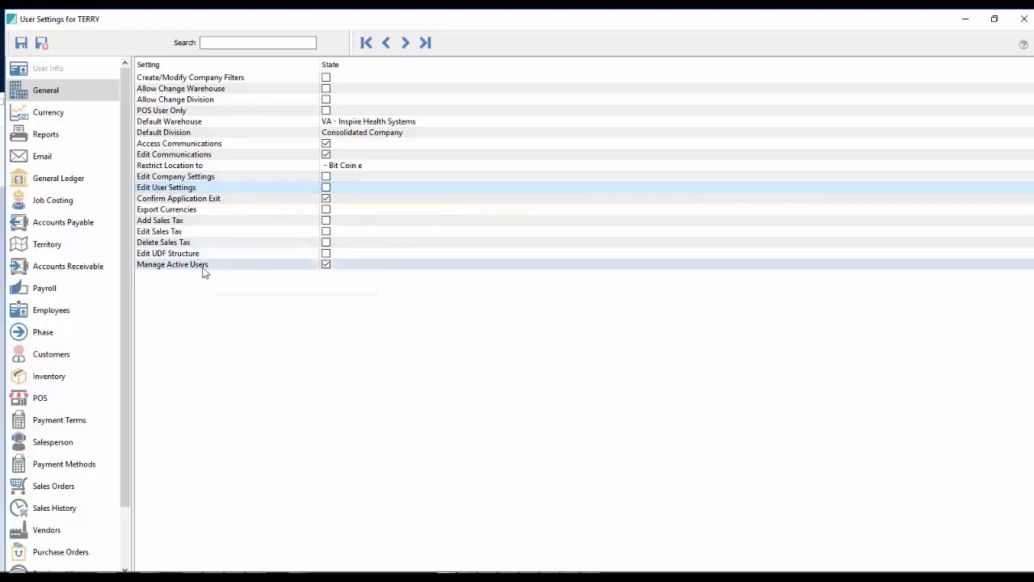
Save the user settings, try activating a user, and dismiss the 5-exceeds-4 licence error.
click(43, 45)
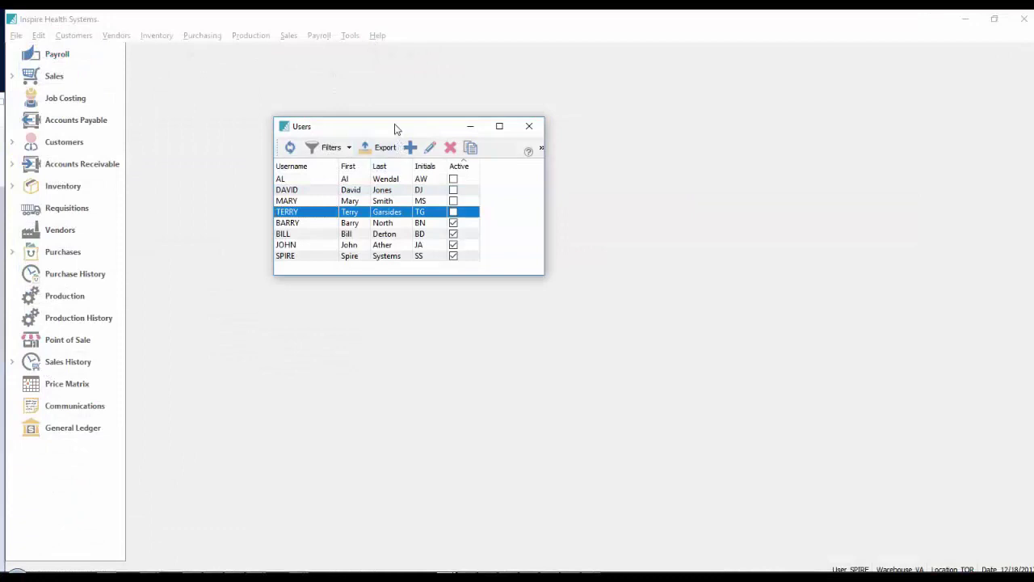
drag(395, 128, 367, 124)
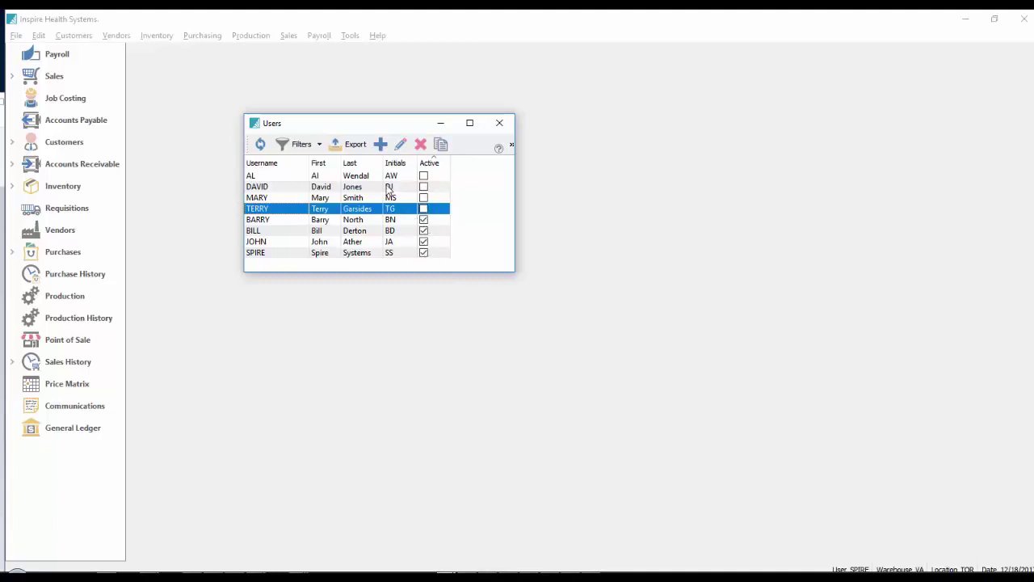
click(350, 177)
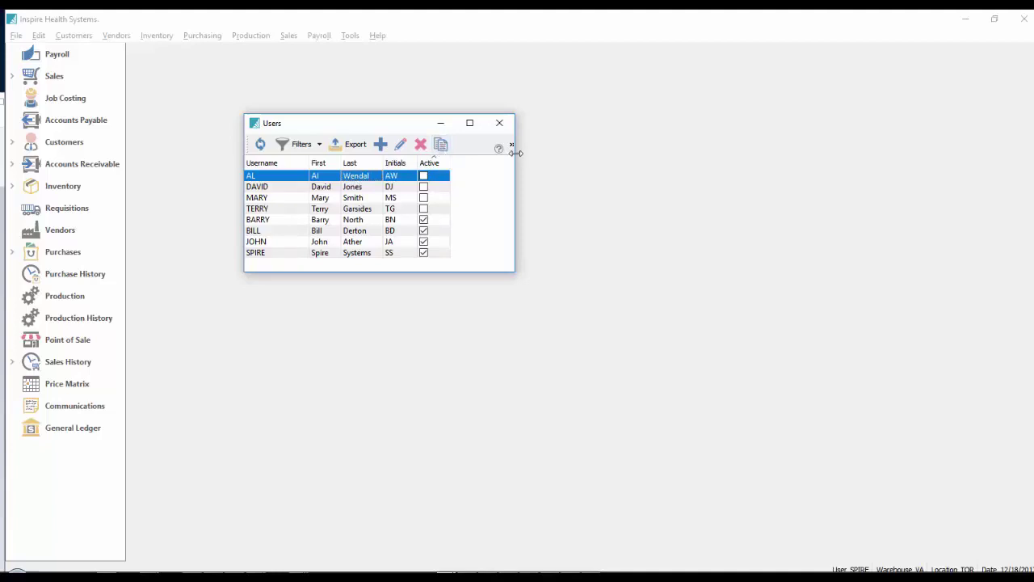
drag(514, 154, 596, 157)
click(487, 144)
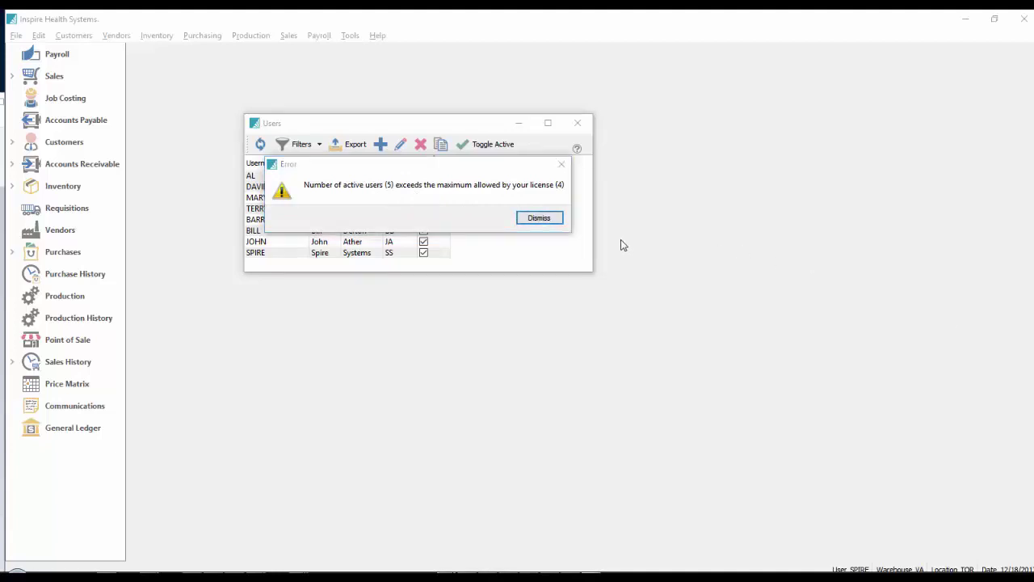
click(543, 219)
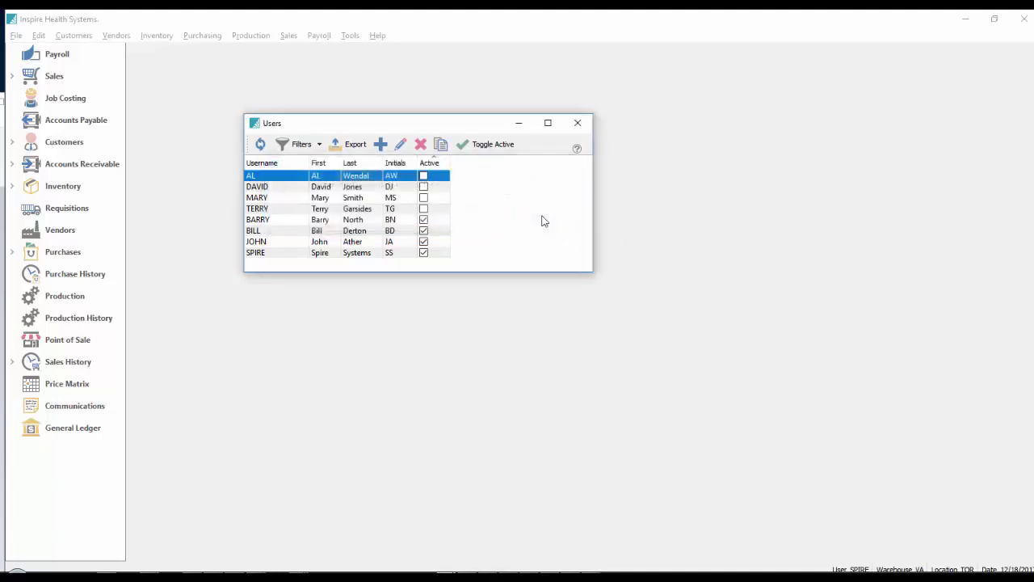
Deactivate one user, sort by Username, activate another, then sort by the Active column.
click(356, 220)
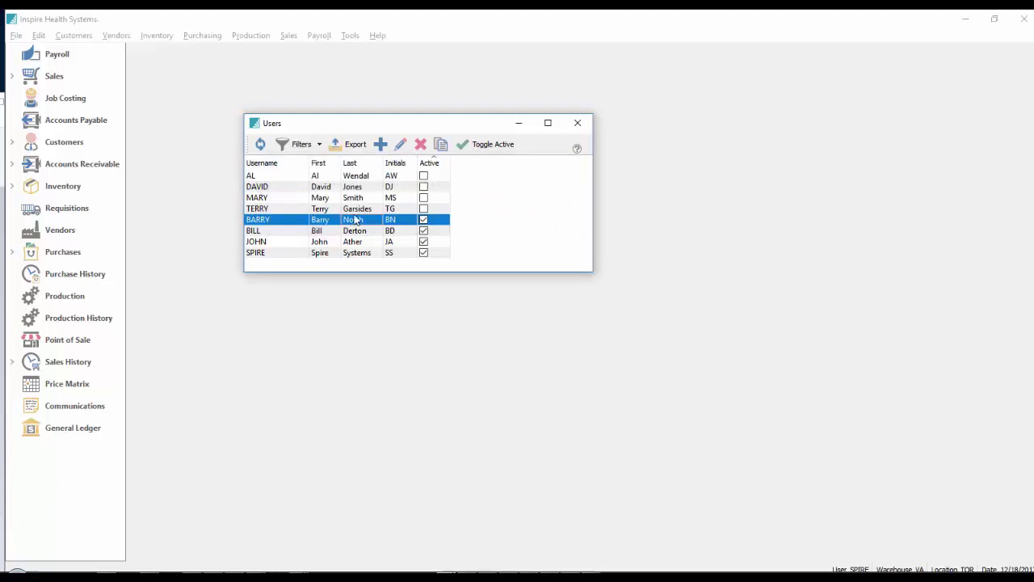
click(475, 146)
click(415, 199)
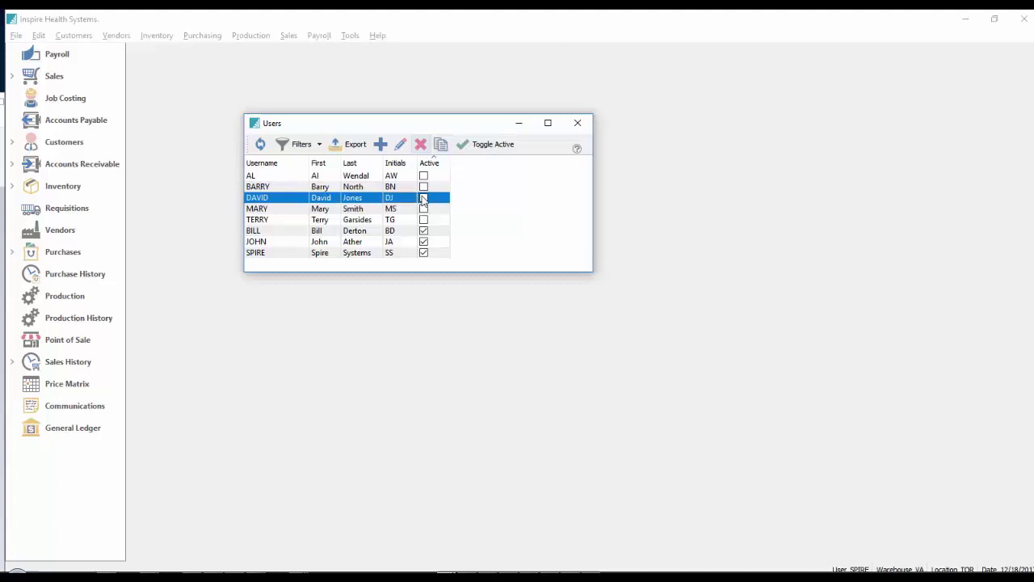
click(270, 163)
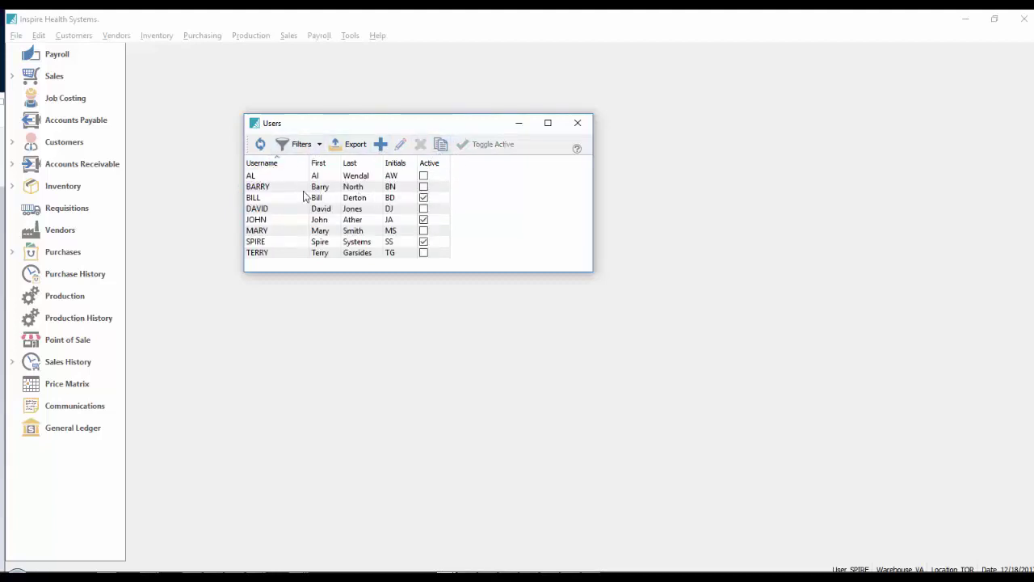
click(330, 186)
click(483, 147)
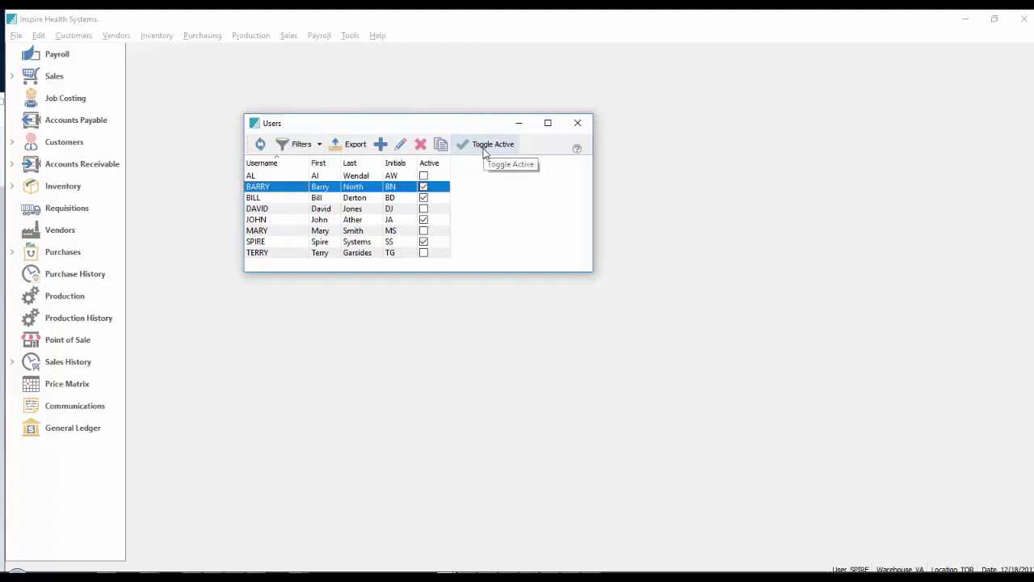
click(429, 163)
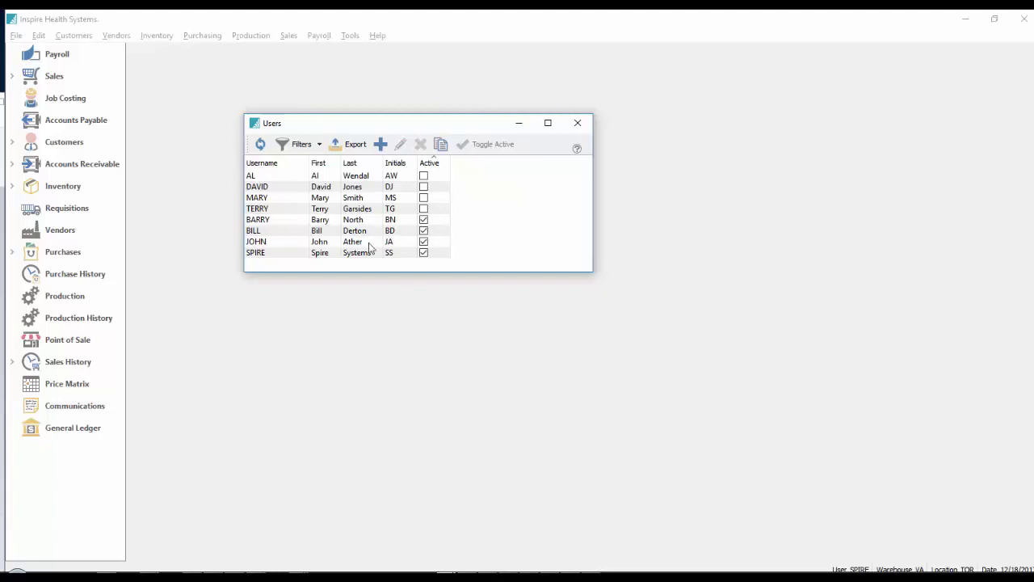
Deactivate three active users and activate three inactive ones, keeping four active.
drag(370, 245, 369, 223)
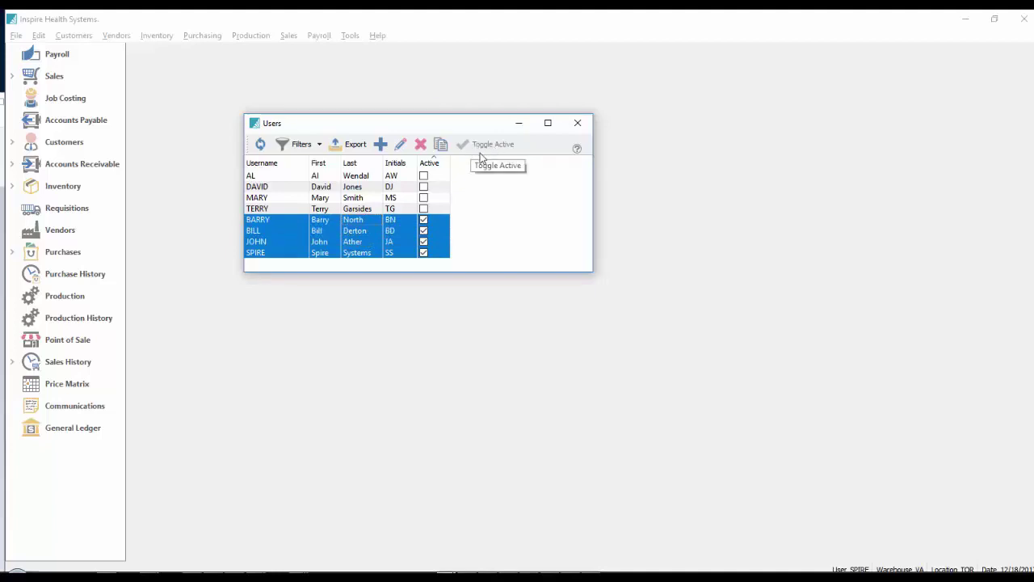
click(350, 223)
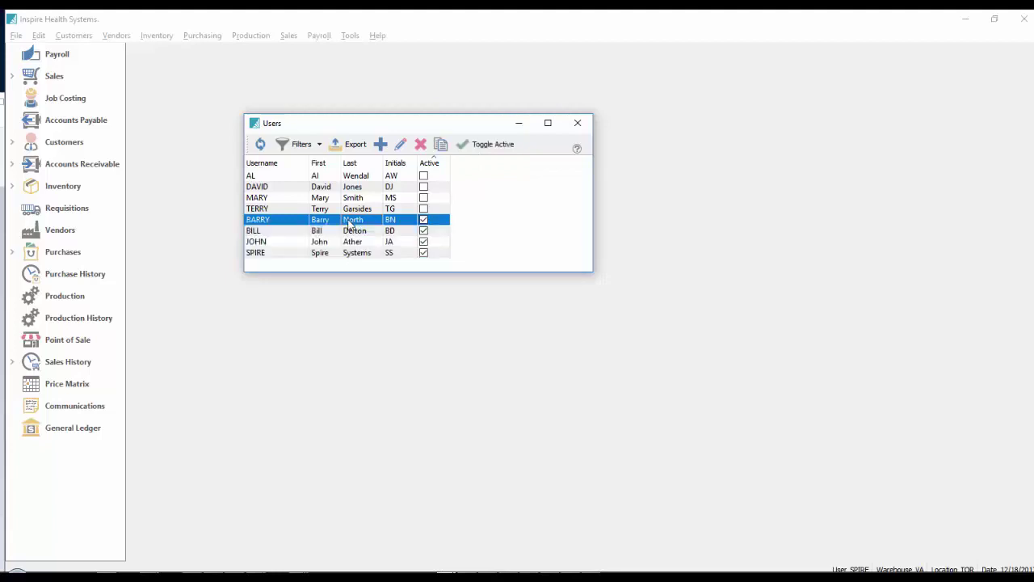
drag(349, 223, 350, 241)
click(478, 147)
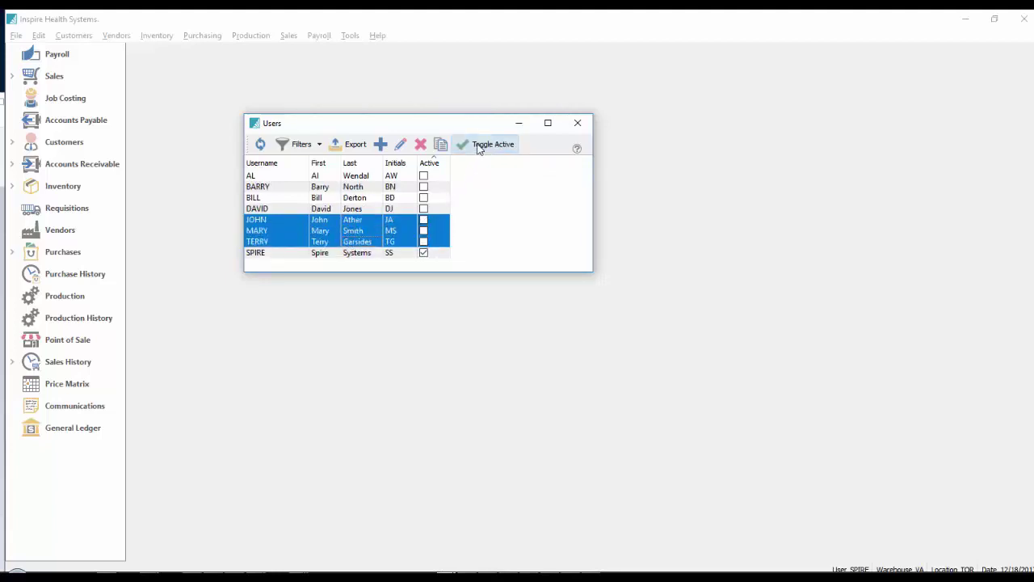
drag(390, 176, 421, 194)
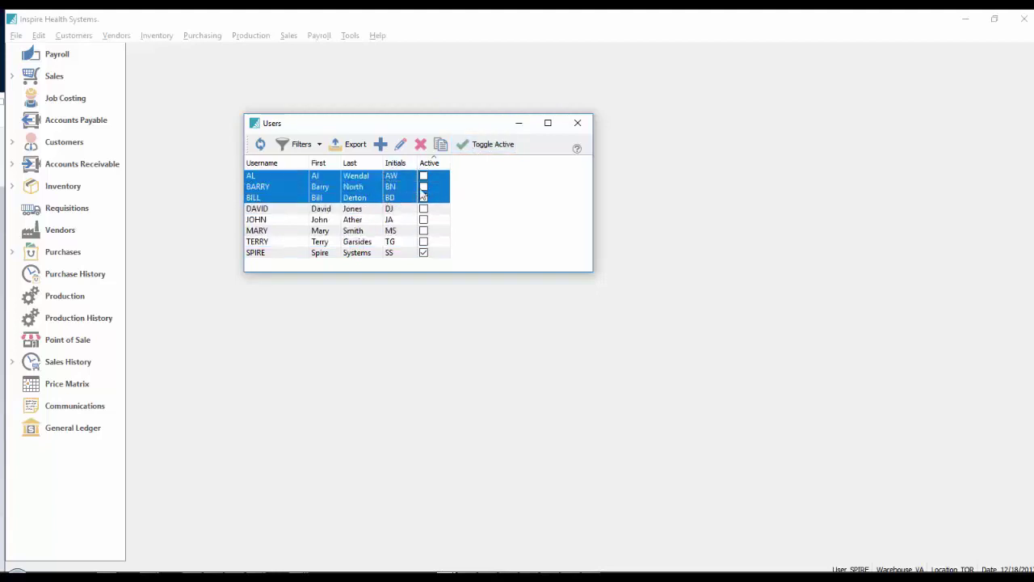
click(493, 147)
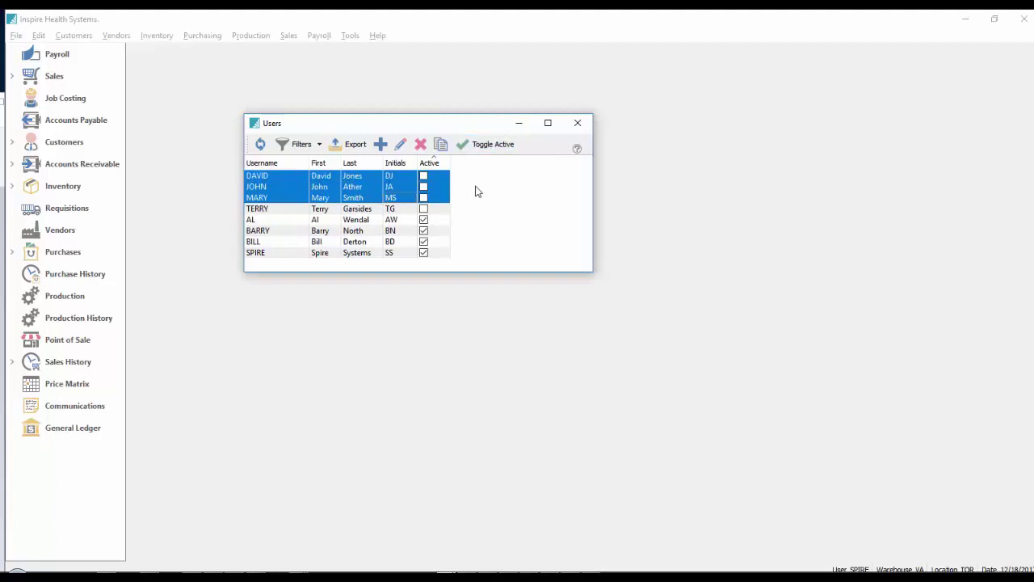
Add the Type (UDF) column to the Users list and sort the users by it.
right_click(440, 164)
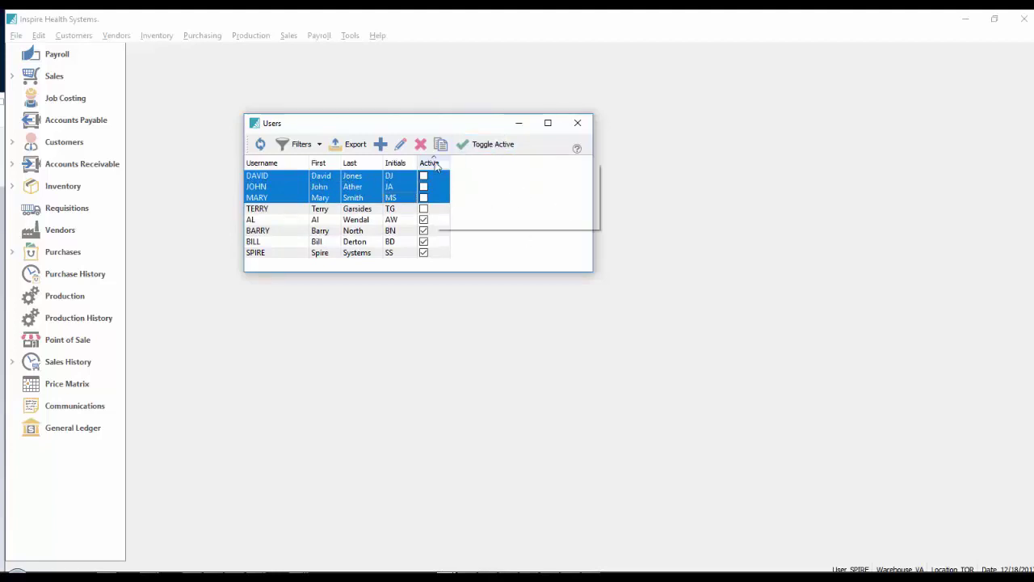
click(441, 223)
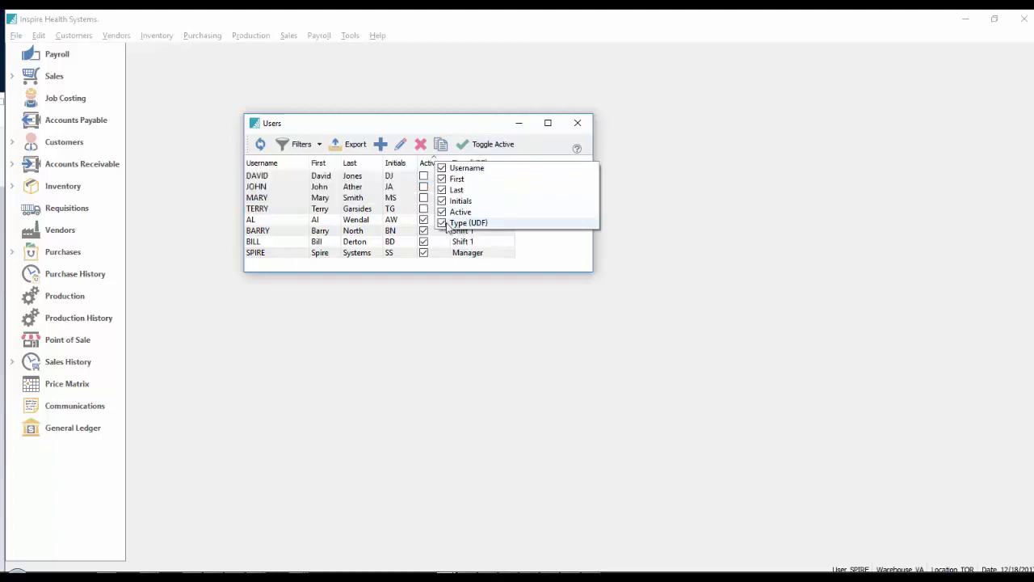
click(528, 247)
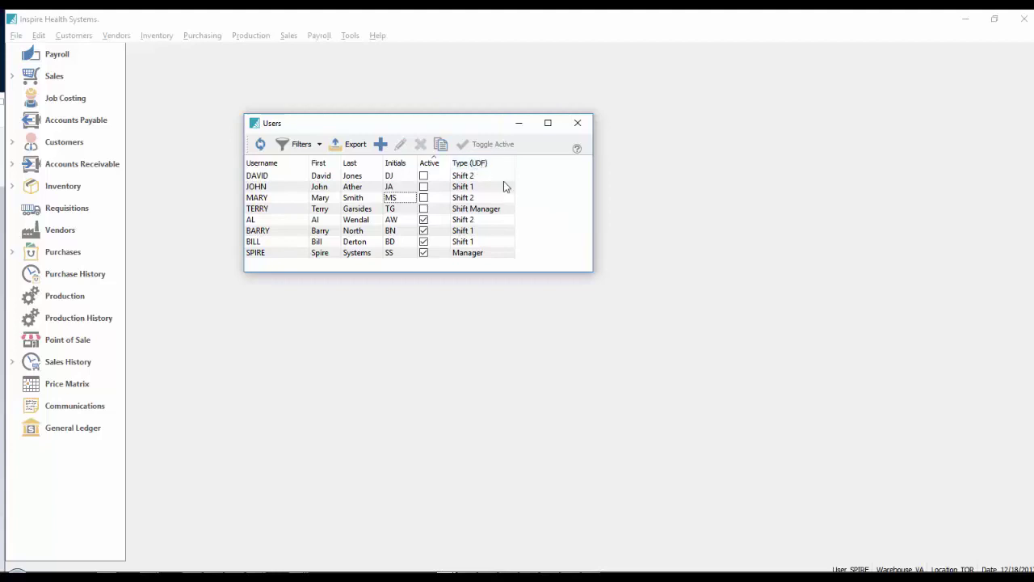
click(483, 165)
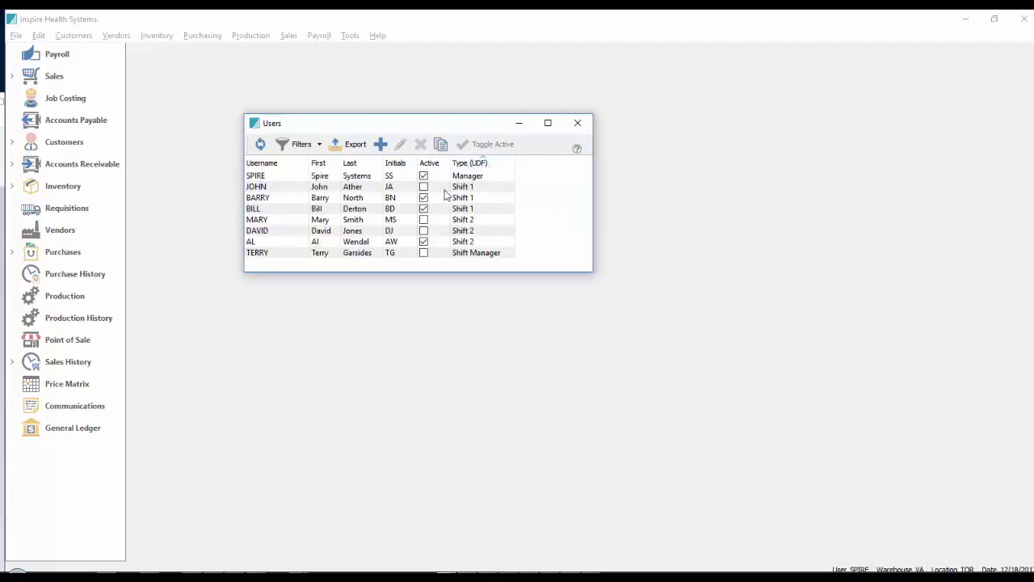
Use Toggle Active to switch the active Shift 2 user off and the first Shift 1 user on.
drag(424, 191, 425, 210)
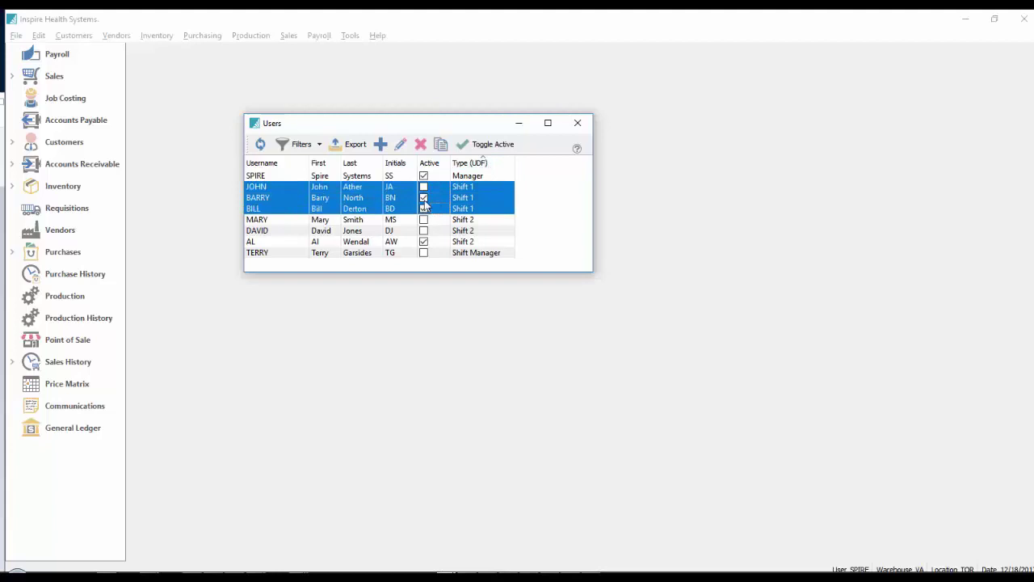
click(423, 198)
click(428, 188)
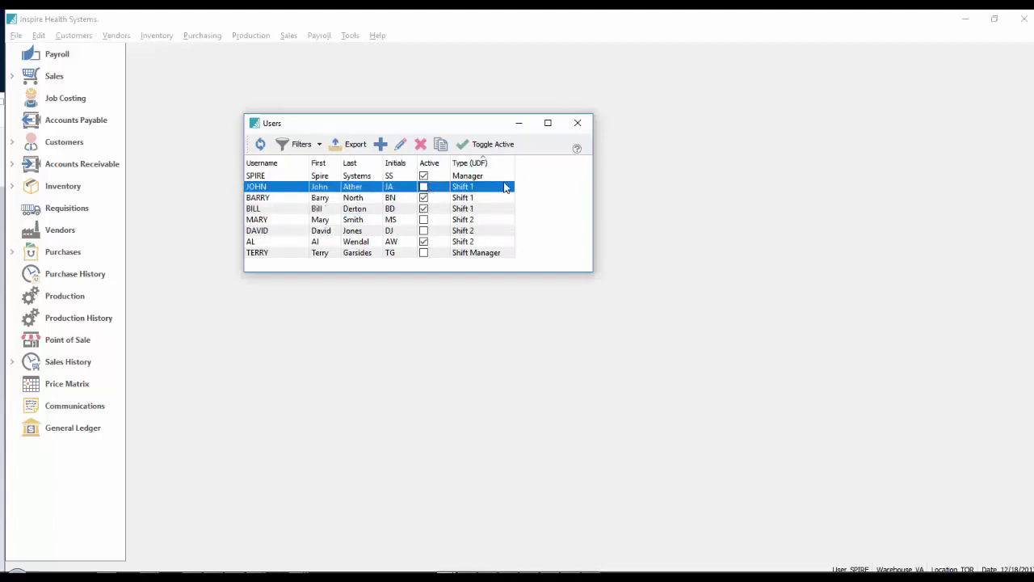
click(426, 241)
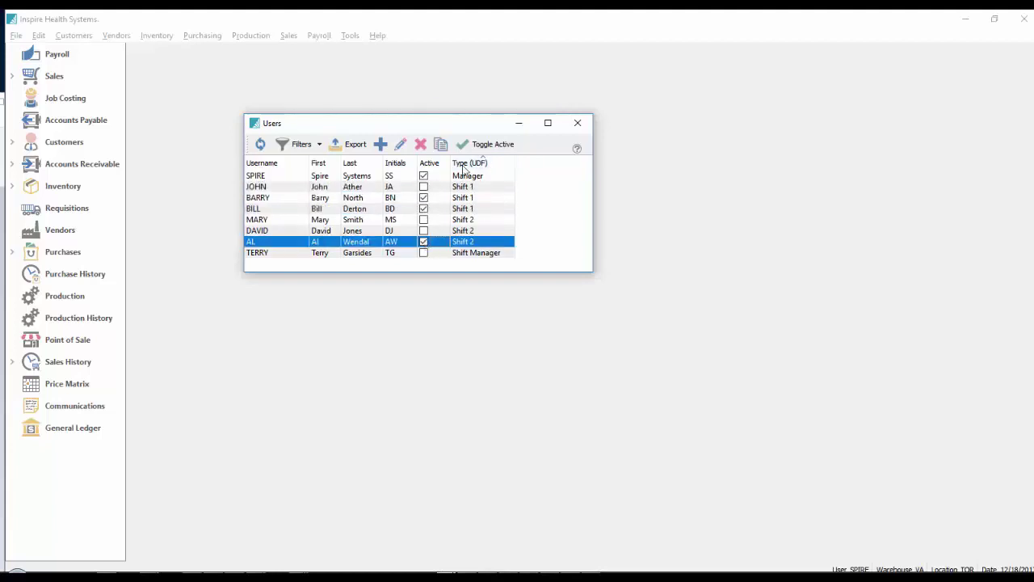
click(484, 144)
click(427, 190)
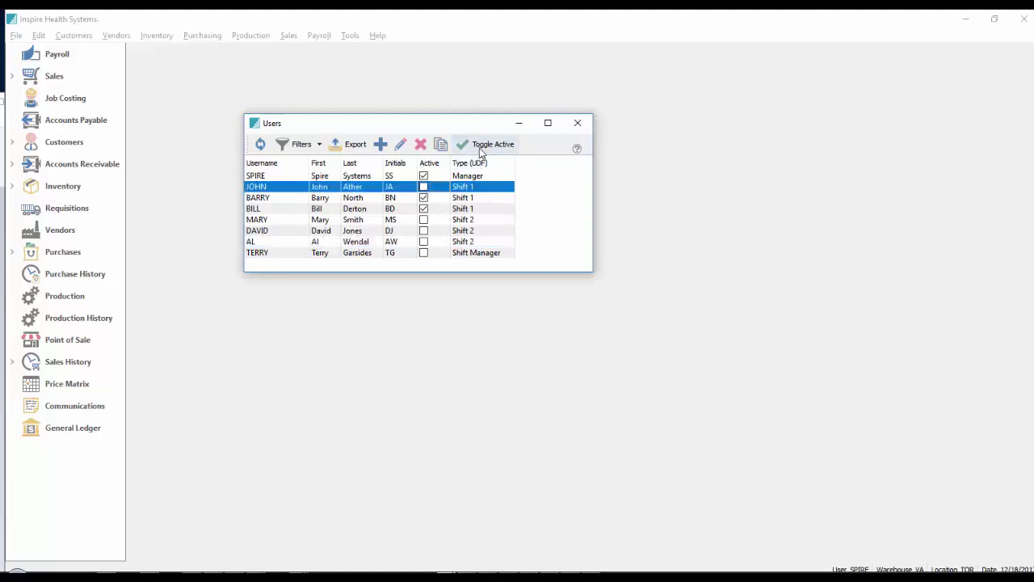
click(481, 147)
Deactivate all three Shift 1 users and activate all three Shift 2 users.
shift+click(426, 209)
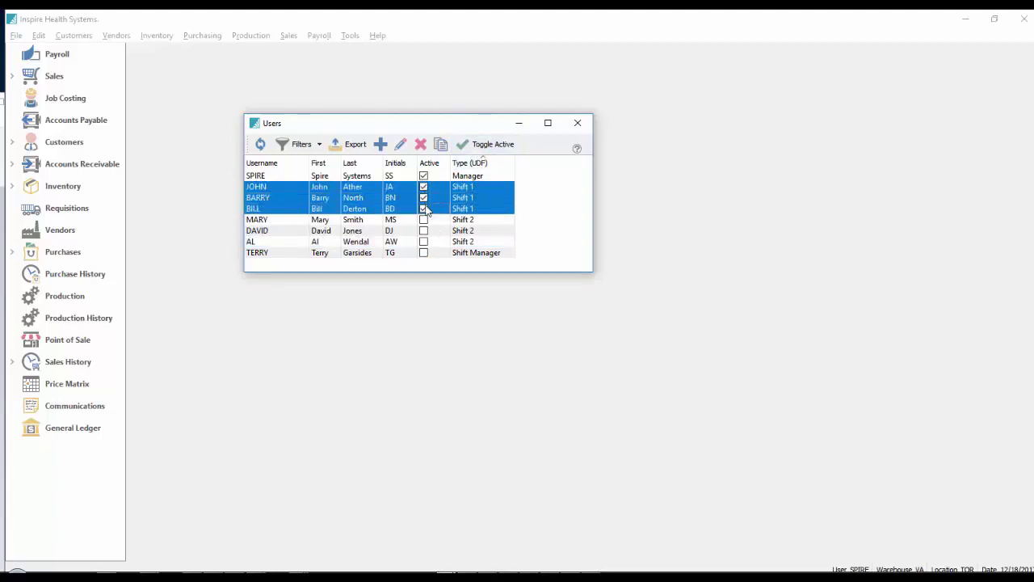
click(489, 145)
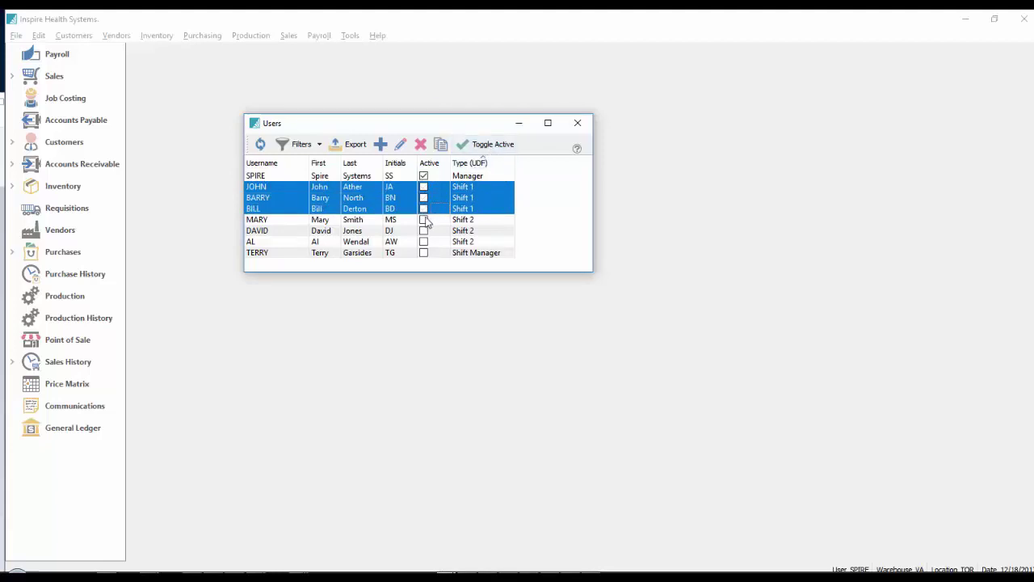
drag(423, 220, 429, 242)
click(484, 144)
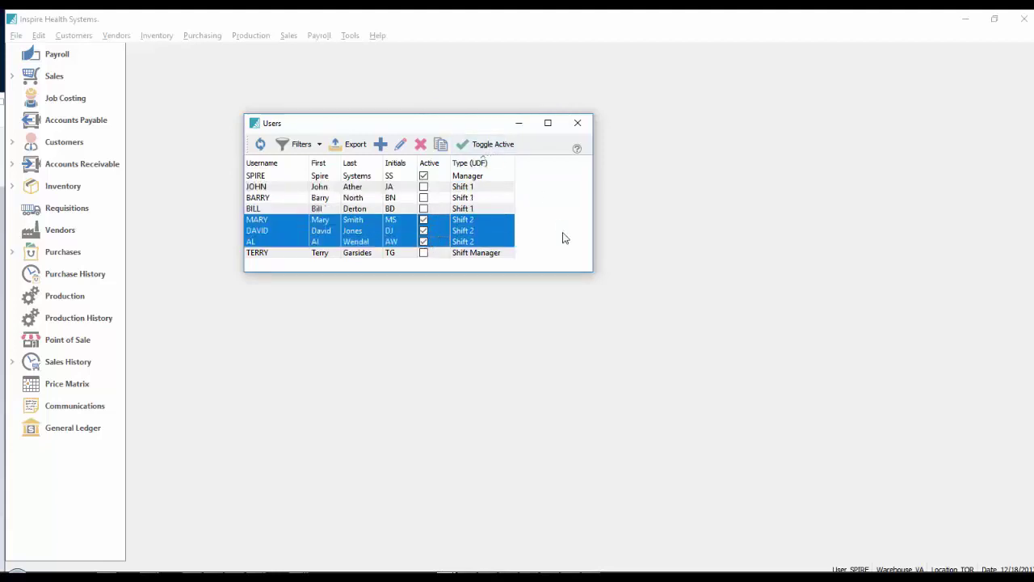